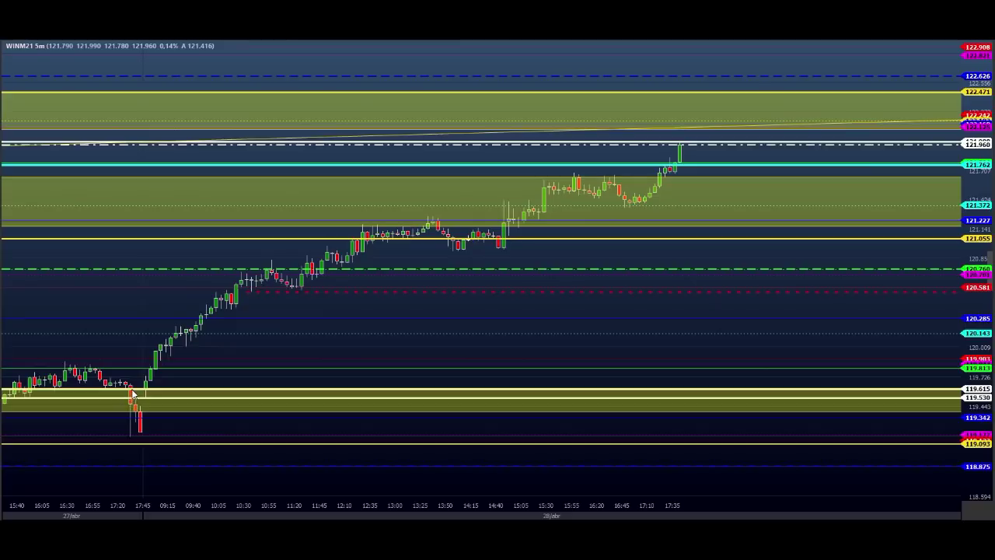
Step: Draw green arrows on the 28/abr opening rally near 119.615, 119.903 and 120.285, including a long one above the previous day's highs
{"action": "left_click_drag", "start_coordinate": [132, 390], "coordinate": [156, 391]}
{"action": "left_click_drag", "start_coordinate": [129, 355], "coordinate": [154, 360]}
{"action": "left_click_drag", "start_coordinate": [158, 324], "coordinate": [180, 333]}
{"action": "left_click_drag", "start_coordinate": [181, 335], "coordinate": [233, 325]}
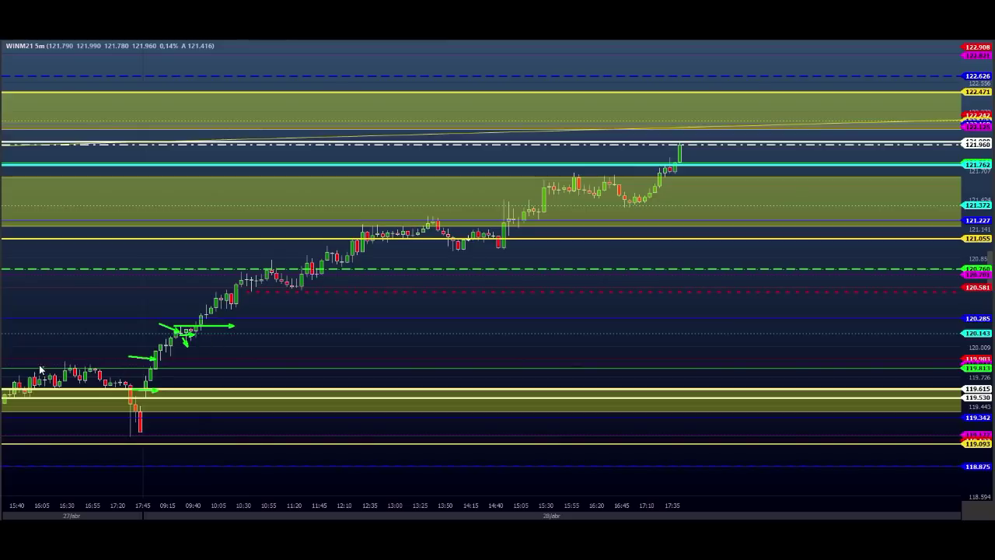
{"action": "mouse_move", "coordinate": [35, 362]}
{"action": "left_mouse_down"}
{"action": "mouse_move", "coordinate": [278, 389]}
{"action": "mouse_move", "coordinate": [300, 361]}
{"action": "left_mouse_up"}
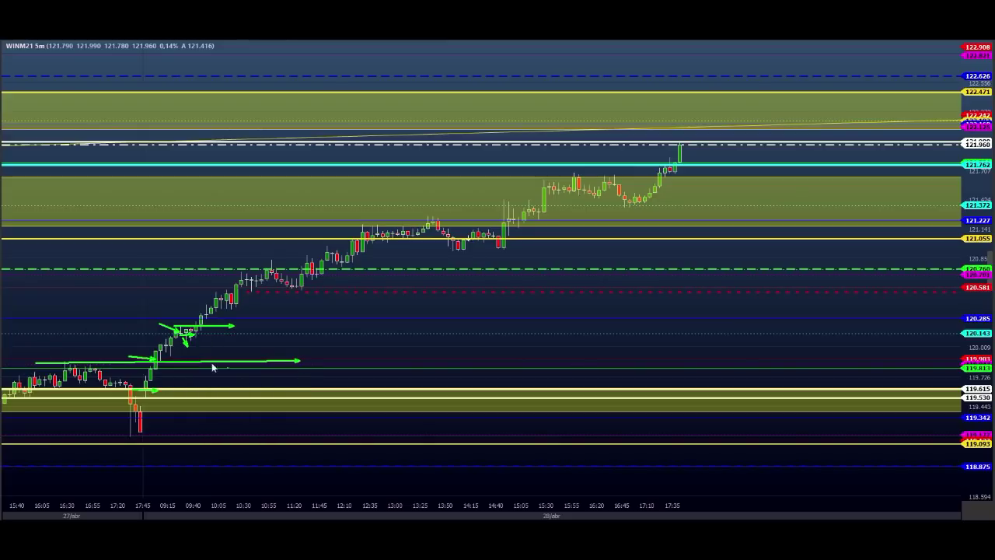
{"action": "left_click", "coordinate": [122, 351]}
Step: Mark the breakout candles around 12:35, between 121.055 and 121.227, with green arrows forming a rough box
{"action": "left_click_drag", "start_coordinate": [328, 224], "coordinate": [367, 241]}
{"action": "left_click_drag", "start_coordinate": [368, 241], "coordinate": [368, 228]}
{"action": "left_click_drag", "start_coordinate": [369, 228], "coordinate": [341, 228]}
{"action": "mouse_move", "coordinate": [341, 228]}
{"action": "left_mouse_down"}
{"action": "mouse_move", "coordinate": [342, 246]}
{"action": "mouse_move", "coordinate": [370, 246]}
{"action": "mouse_move", "coordinate": [359, 232]}
{"action": "left_mouse_up"}
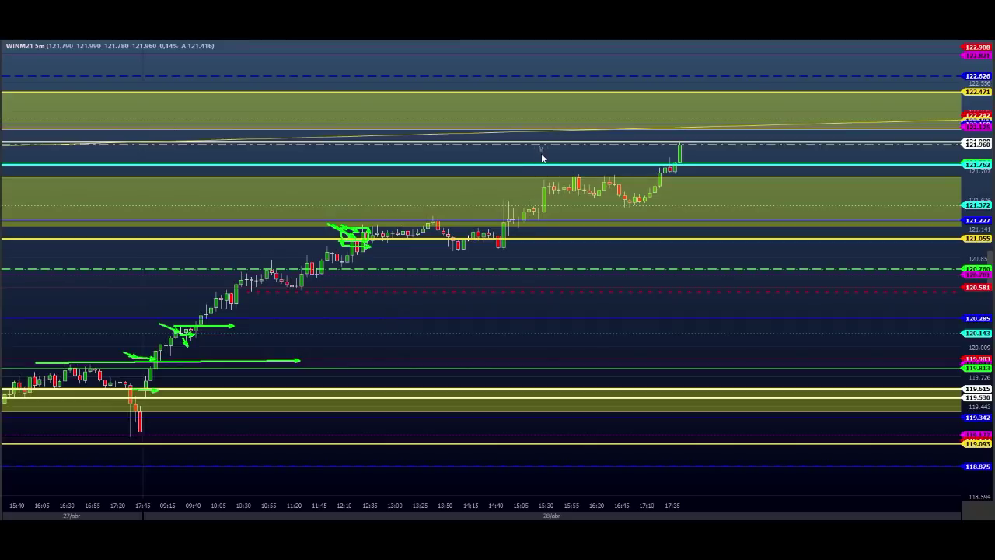
Step: Outline the area near 121.762 around 15:30–15:55, point arrows at the last candles and the 120.760 pullback, and clear the annotations
{"action": "mouse_move", "coordinate": [541, 150]}
{"action": "left_mouse_down"}
{"action": "mouse_move", "coordinate": [568, 168]}
{"action": "mouse_move", "coordinate": [541, 152]}
{"action": "left_mouse_up"}
{"action": "mouse_move", "coordinate": [666, 146]}
{"action": "left_mouse_down"}
{"action": "mouse_move", "coordinate": [673, 164]}
{"action": "mouse_move", "coordinate": [669, 156]}
{"action": "left_mouse_up"}
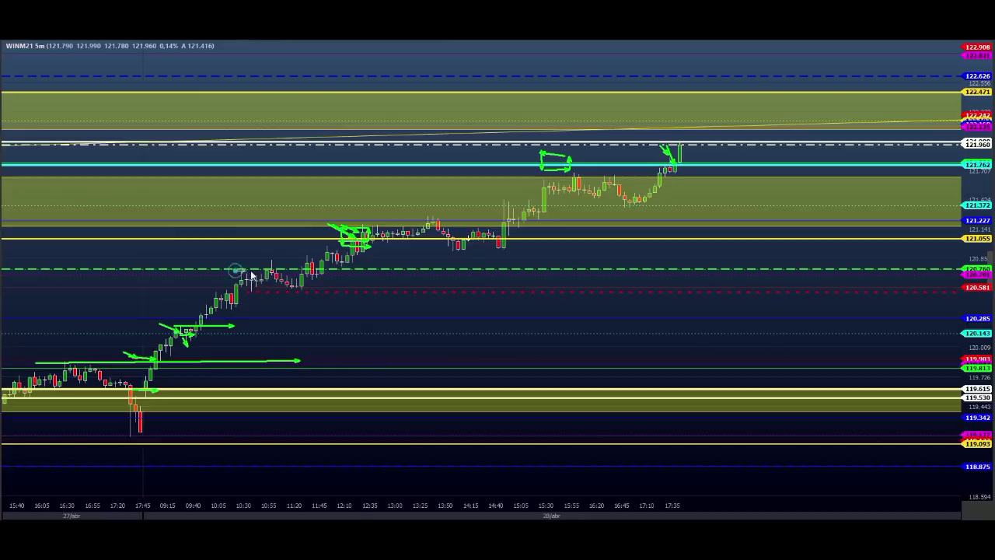
{"action": "left_click_drag", "start_coordinate": [243, 270], "coordinate": [345, 267]}
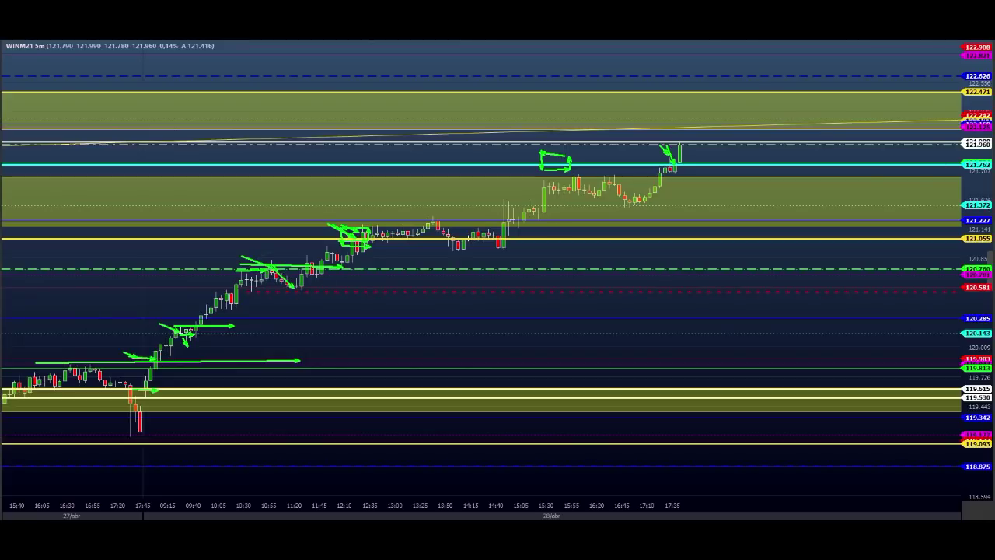
{"action": "key", "text": "Escape"}
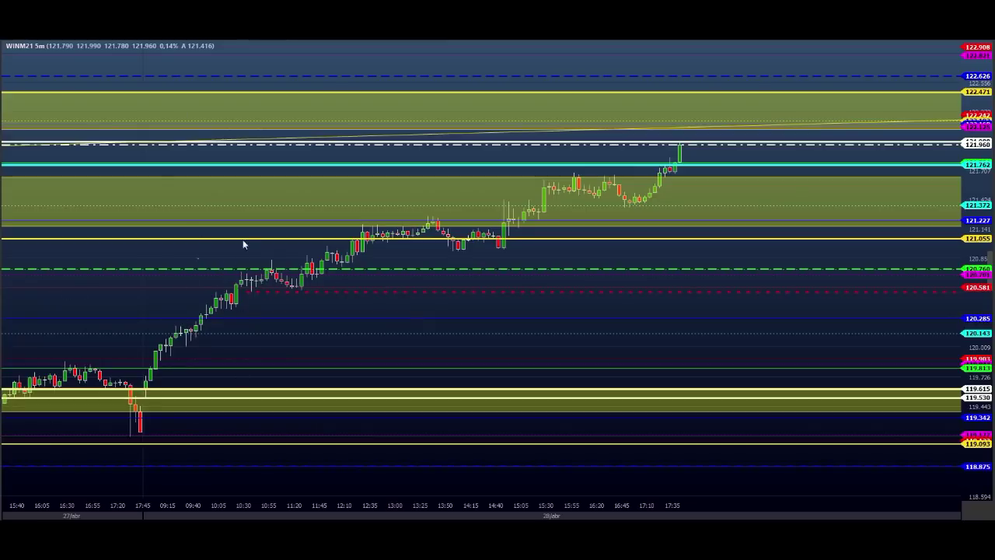
Step: Highlight the small pullback between 10:55 and 11:20 with green arrows below the 120.760 line, and clear them
{"action": "left_click", "coordinate": [266, 275]}
{"action": "left_click_drag", "start_coordinate": [274, 287], "coordinate": [286, 290]}
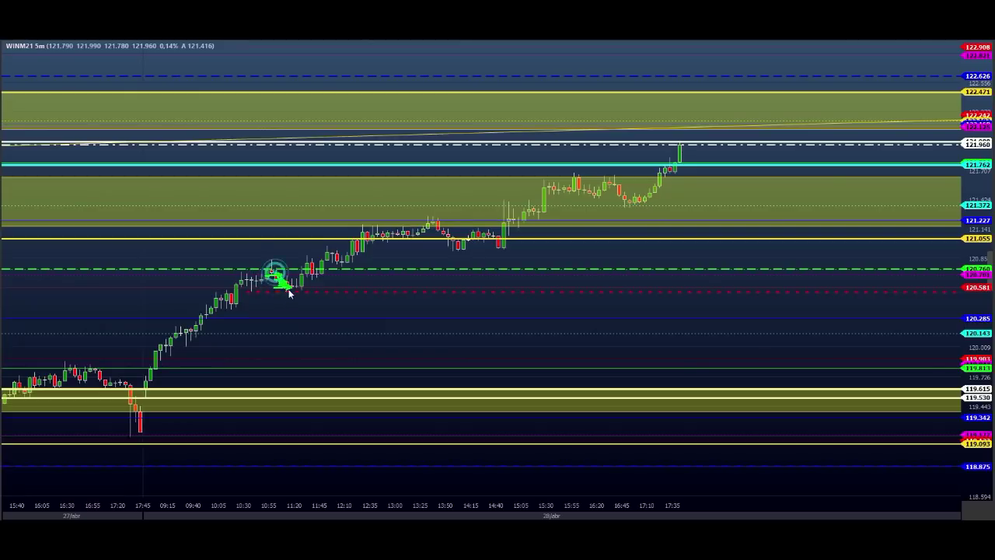
{"action": "key", "text": "Escape"}
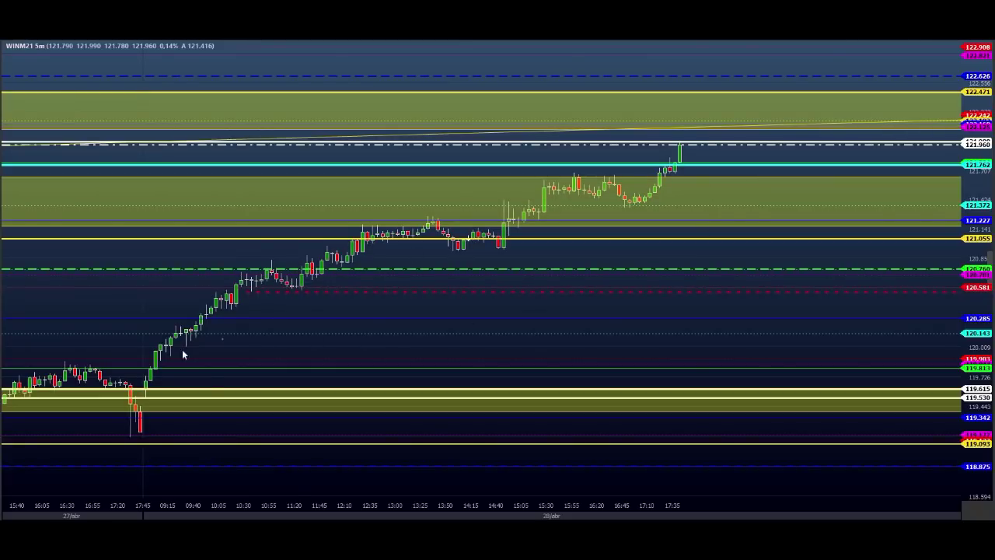
Step: Point a green arrow at the opening rally near 119.813 and a row of upward arrows at the 120.581 support
{"action": "left_click_drag", "start_coordinate": [115, 360], "coordinate": [141, 369]}
{"action": "left_click_drag", "start_coordinate": [278, 322], "coordinate": [286, 294]}
{"action": "left_click_drag", "start_coordinate": [298, 315], "coordinate": [303, 294]}
{"action": "left_click_drag", "start_coordinate": [312, 311], "coordinate": [322, 295]}
{"action": "left_click_drag", "start_coordinate": [326, 310], "coordinate": [336, 293]}
{"action": "left_click_drag", "start_coordinate": [338, 311], "coordinate": [342, 300]}
Step: Draw a horizontal green arrow along the 120.581 support and a projected drop from it to the 119.530 zone
{"action": "left_click_drag", "start_coordinate": [261, 291], "coordinate": [406, 291]}
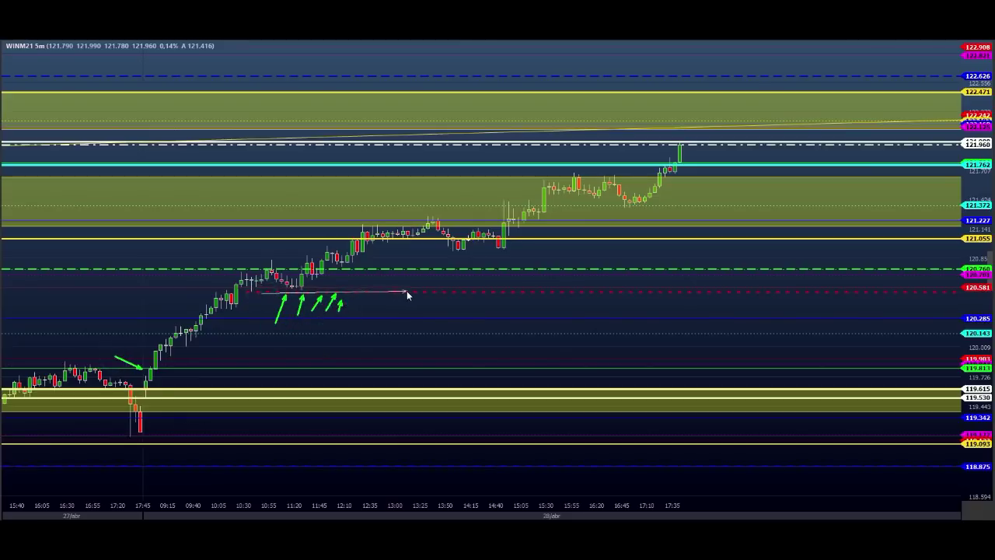
{"action": "mouse_move", "coordinate": [305, 295]}
{"action": "left_mouse_down"}
{"action": "mouse_move", "coordinate": [325, 379]}
{"action": "mouse_move", "coordinate": [338, 360]}
{"action": "left_mouse_up"}
{"action": "mouse_move", "coordinate": [343, 378]}
{"action": "left_mouse_down"}
{"action": "mouse_move", "coordinate": [352, 405]}
{"action": "mouse_move", "coordinate": [364, 399]}
{"action": "left_mouse_up"}
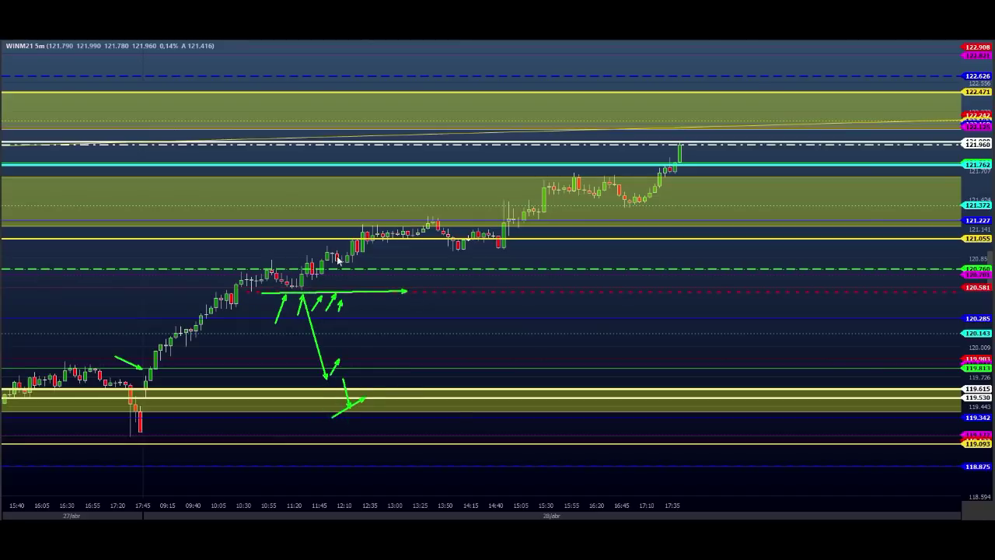
Step: Mark the breakout above 120.760 with a horizontal arrow, point out the continued rally to the last candle, and clear the annotations
{"action": "left_click_drag", "start_coordinate": [246, 261], "coordinate": [497, 264]}
{"action": "left_click_drag", "start_coordinate": [315, 222], "coordinate": [364, 237]}
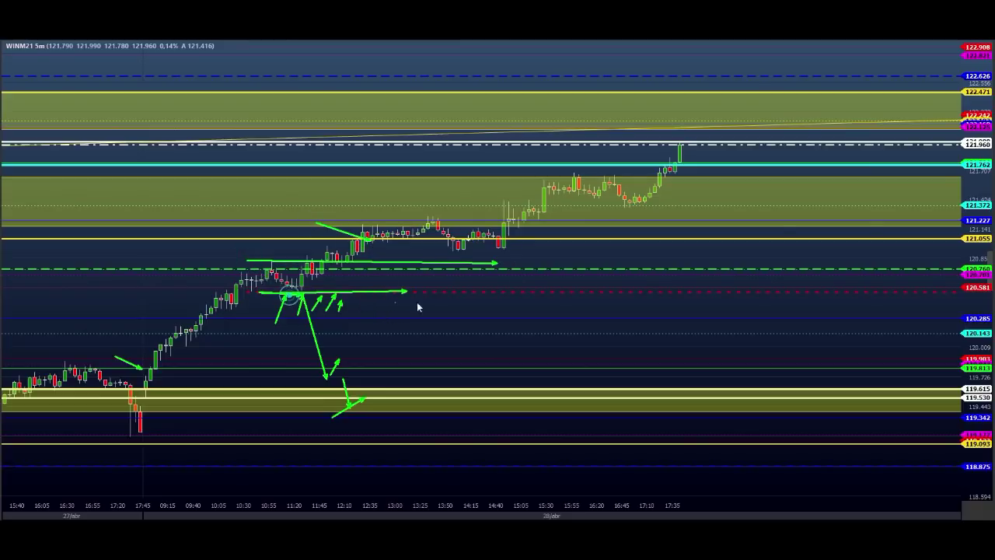
{"action": "left_click_drag", "start_coordinate": [574, 217], "coordinate": [594, 200]}
{"action": "left_click_drag", "start_coordinate": [644, 183], "coordinate": [681, 145]}
{"action": "key", "text": "Escape"}
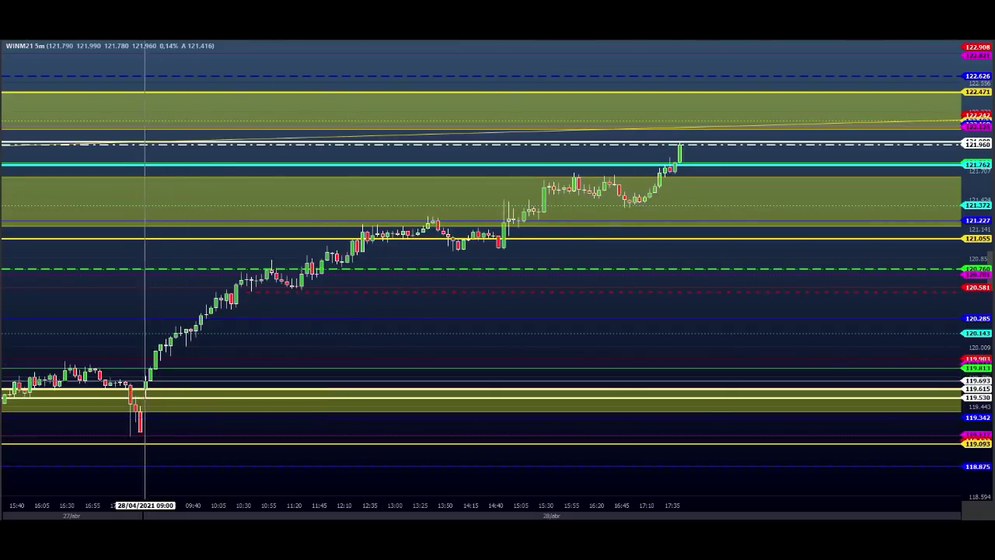
Step: Measure the rally from the 28/04/2021 09:00 candle to the top of the last candle
{"action": "left_click_drag", "start_coordinate": [144, 380], "coordinate": [685, 136]}
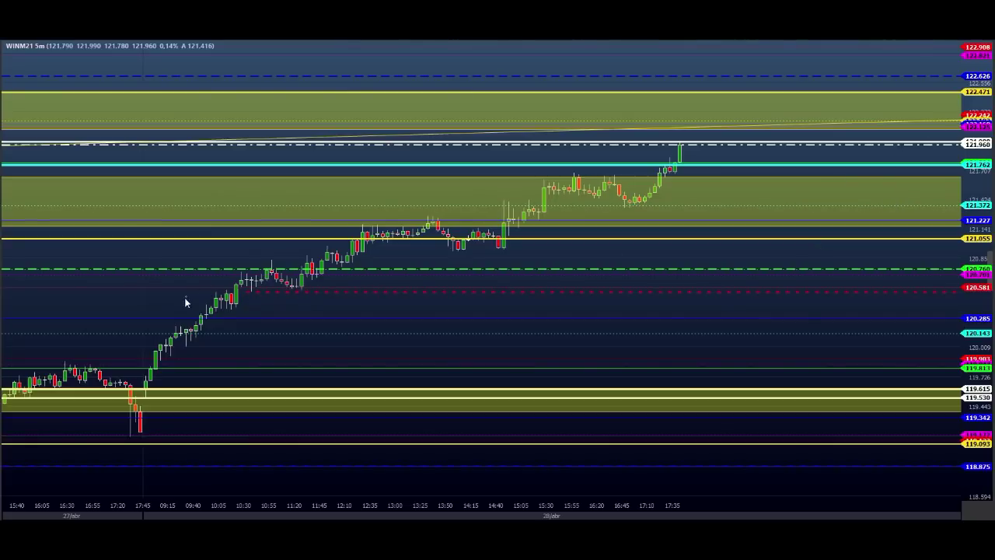
Step: Mark the broken highs near 120.285 and 120.760 with horizontal green arrows, and clear them
{"action": "left_click_drag", "start_coordinate": [164, 323], "coordinate": [235, 324]}
{"action": "left_click", "coordinate": [175, 324]}
{"action": "left_click_drag", "start_coordinate": [251, 266], "coordinate": [362, 266]}
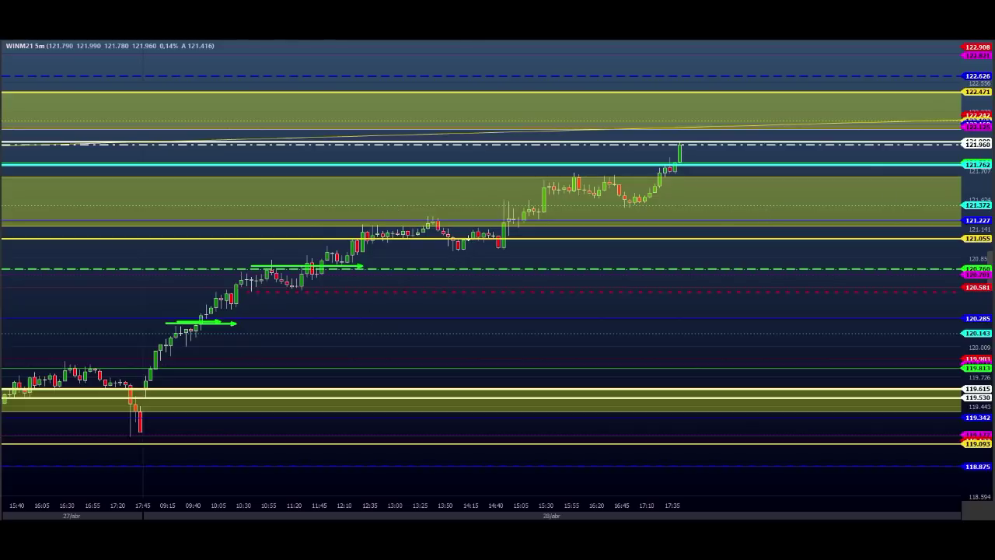
{"action": "key", "text": "Escape"}
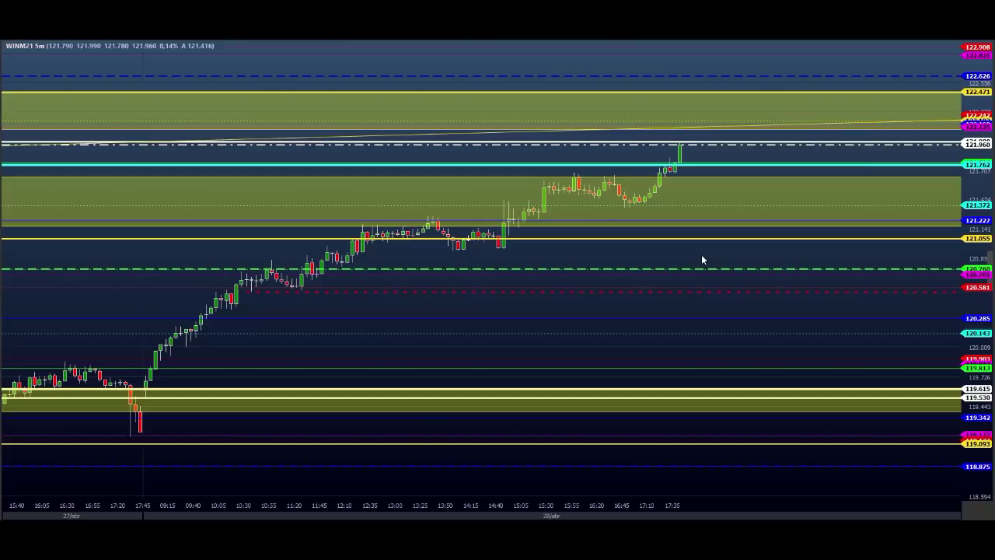
Step: Sketch a green zigzag rising from the upper yellow zone's lower edge to the 122.626 line, with a horizontal arrow at its base
{"action": "mouse_move", "coordinate": [667, 173]}
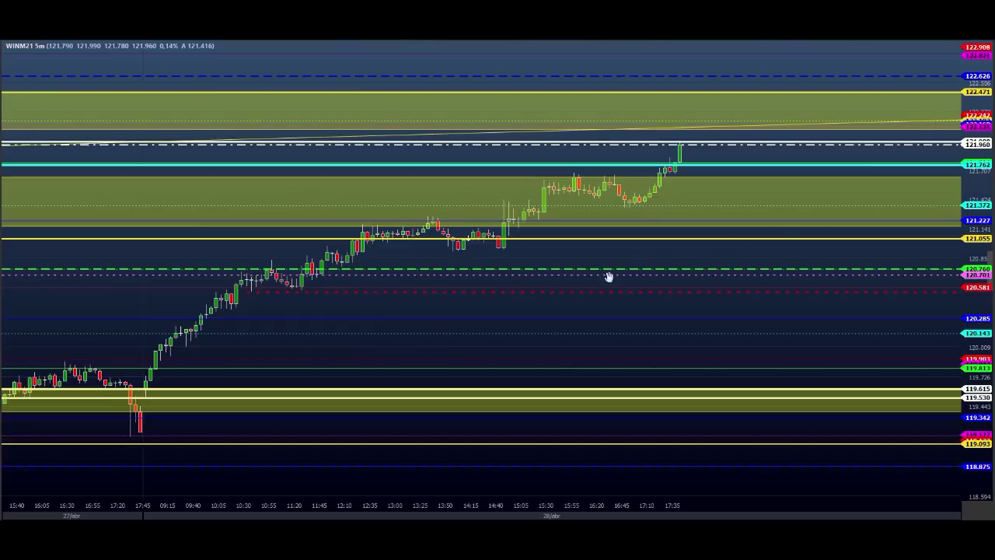
{"action": "left_click_drag", "start_coordinate": [609, 278], "coordinate": [520, 286]}
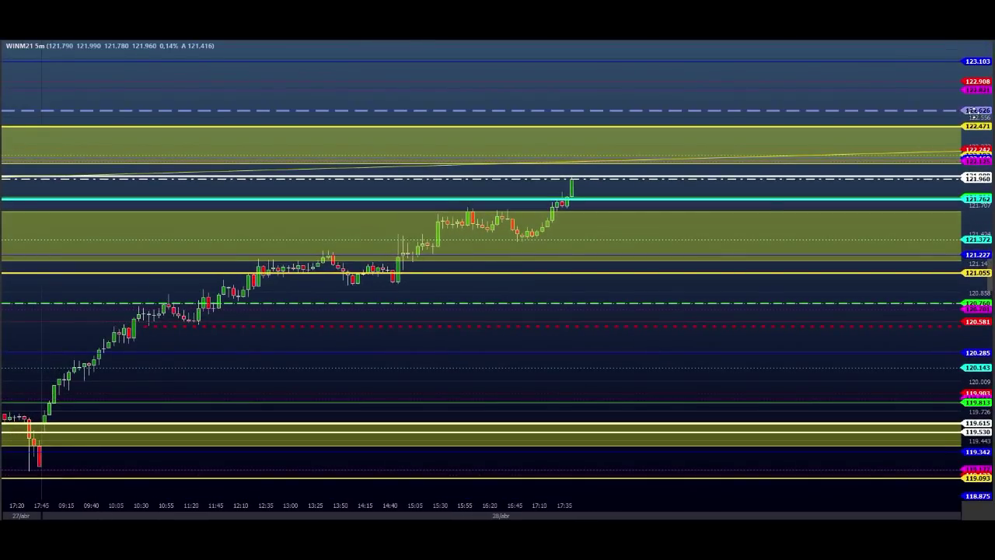
{"action": "left_click_drag", "start_coordinate": [971, 111], "coordinate": [972, 142]}
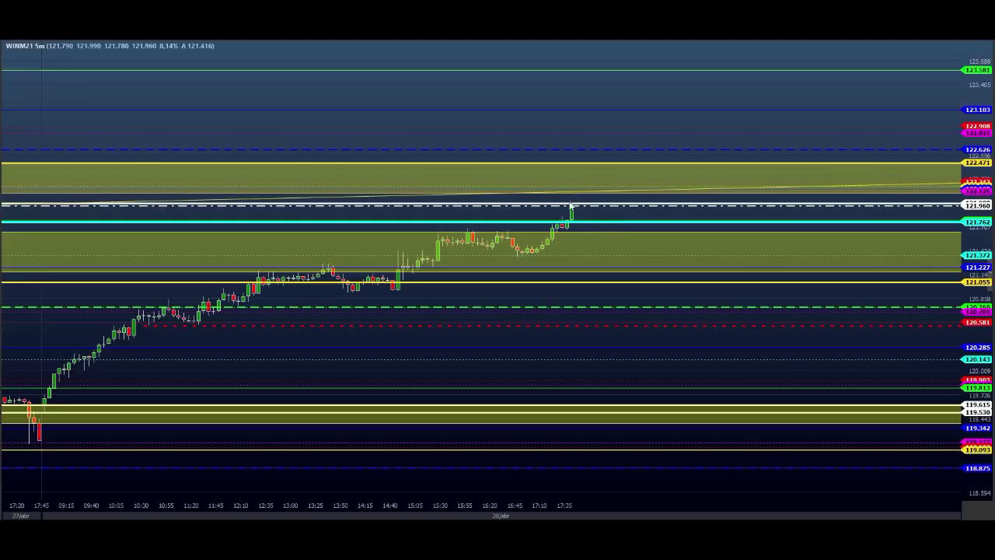
{"action": "mouse_move", "coordinate": [558, 191]}
{"action": "left_mouse_down"}
{"action": "mouse_move", "coordinate": [605, 191]}
{"action": "mouse_move", "coordinate": [590, 175]}
{"action": "mouse_move", "coordinate": [611, 148]}
{"action": "left_mouse_up"}
{"action": "left_click", "coordinate": [622, 168]}
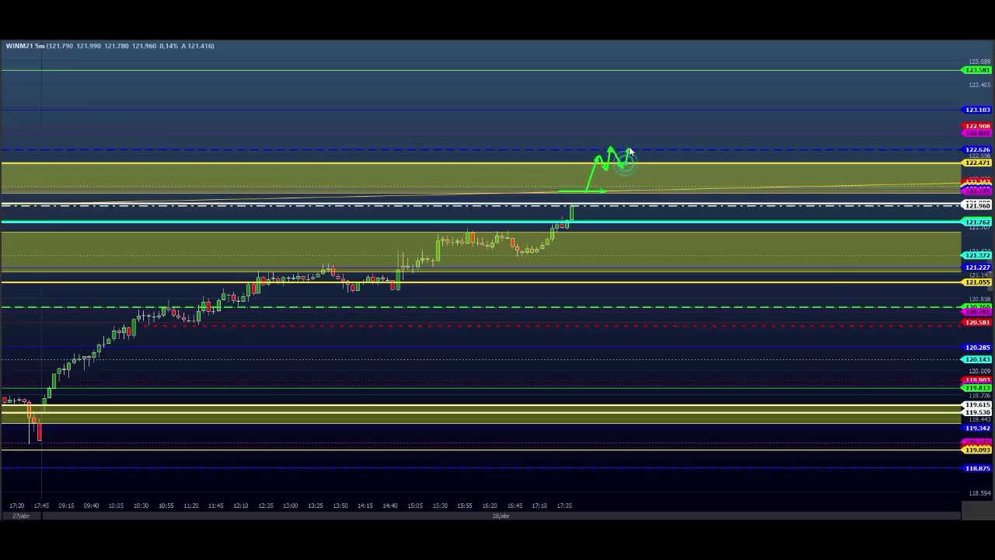
{"action": "left_click", "coordinate": [632, 148]}
Step: Continue the green zigzag up to 123.103 and add horizontal arrows at its highs and at the support below 122.908
{"action": "left_click", "coordinate": [646, 145]}
{"action": "left_click_drag", "start_coordinate": [663, 139], "coordinate": [665, 129]}
{"action": "mouse_move", "coordinate": [665, 129]}
{"action": "left_mouse_down"}
{"action": "mouse_move", "coordinate": [673, 137]}
{"action": "mouse_move", "coordinate": [679, 127]}
{"action": "left_mouse_up"}
{"action": "mouse_move", "coordinate": [679, 127]}
{"action": "left_mouse_down"}
{"action": "mouse_move", "coordinate": [685, 134]}
{"action": "mouse_move", "coordinate": [728, 124]}
{"action": "mouse_move", "coordinate": [701, 106]}
{"action": "mouse_move", "coordinate": [720, 120]}
{"action": "mouse_move", "coordinate": [722, 108]}
{"action": "left_mouse_up"}
{"action": "left_click_drag", "start_coordinate": [722, 108], "coordinate": [749, 106]}
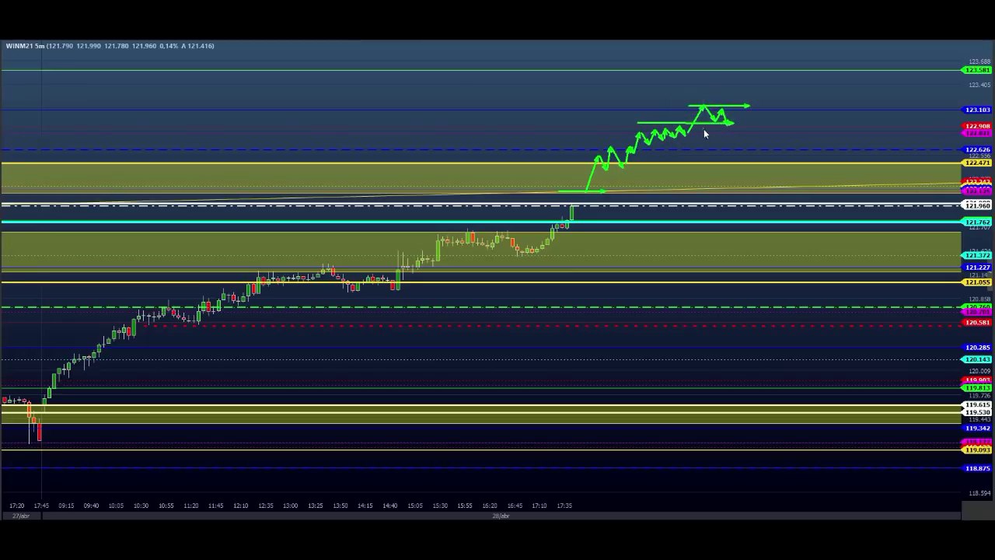
{"action": "left_click_drag", "start_coordinate": [686, 137], "coordinate": [752, 136]}
Step: Sketch a red path falling into the upper yellow zone, rebounding to 123.103 and dropping to 121.960, with arrows marking the highs
{"action": "mouse_move", "coordinate": [712, 126]}
{"action": "left_mouse_down"}
{"action": "mouse_move", "coordinate": [739, 141]}
{"action": "mouse_move", "coordinate": [748, 174]}
{"action": "mouse_move", "coordinate": [754, 155]}
{"action": "mouse_move", "coordinate": [775, 193]}
{"action": "left_mouse_up"}
{"action": "mouse_move", "coordinate": [715, 189]}
{"action": "left_mouse_down"}
{"action": "mouse_move", "coordinate": [800, 191]}
{"action": "mouse_move", "coordinate": [793, 161]}
{"action": "mouse_move", "coordinate": [807, 192]}
{"action": "mouse_move", "coordinate": [816, 145]}
{"action": "mouse_move", "coordinate": [822, 164]}
{"action": "mouse_move", "coordinate": [844, 111]}
{"action": "left_mouse_up"}
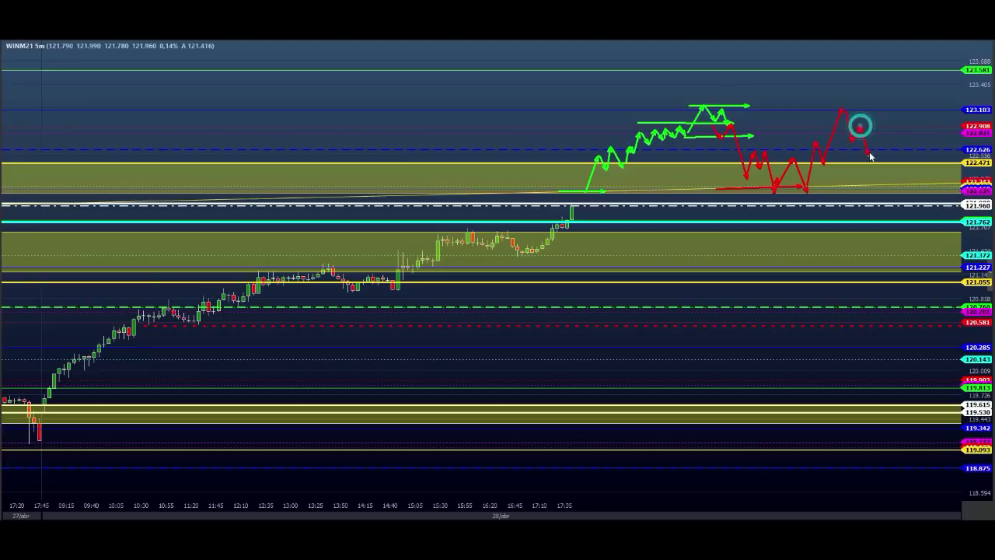
{"action": "mouse_move", "coordinate": [870, 156]}
{"action": "left_mouse_down"}
{"action": "mouse_move", "coordinate": [883, 204]}
{"action": "mouse_move", "coordinate": [898, 165]}
{"action": "left_mouse_up"}
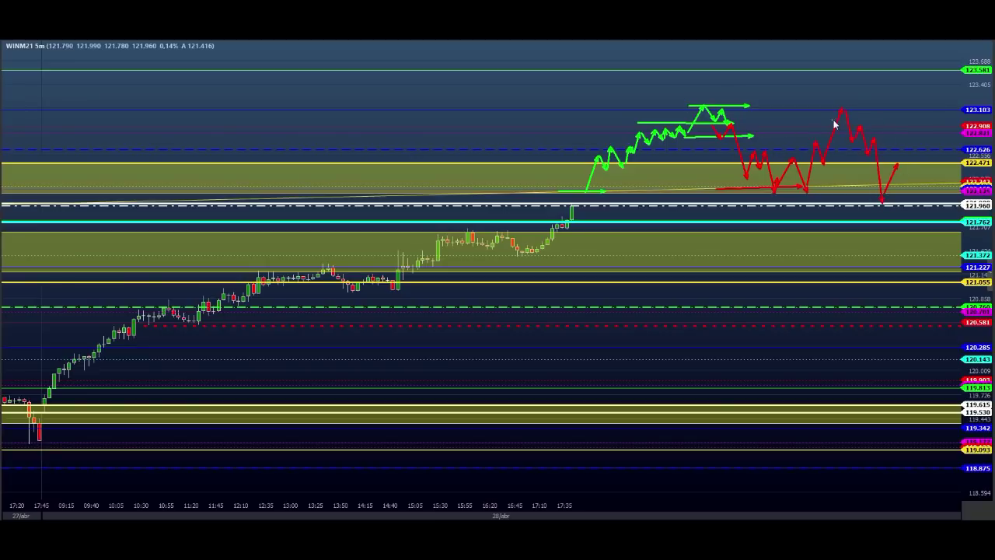
{"action": "left_click_drag", "start_coordinate": [876, 124], "coordinate": [901, 125]}
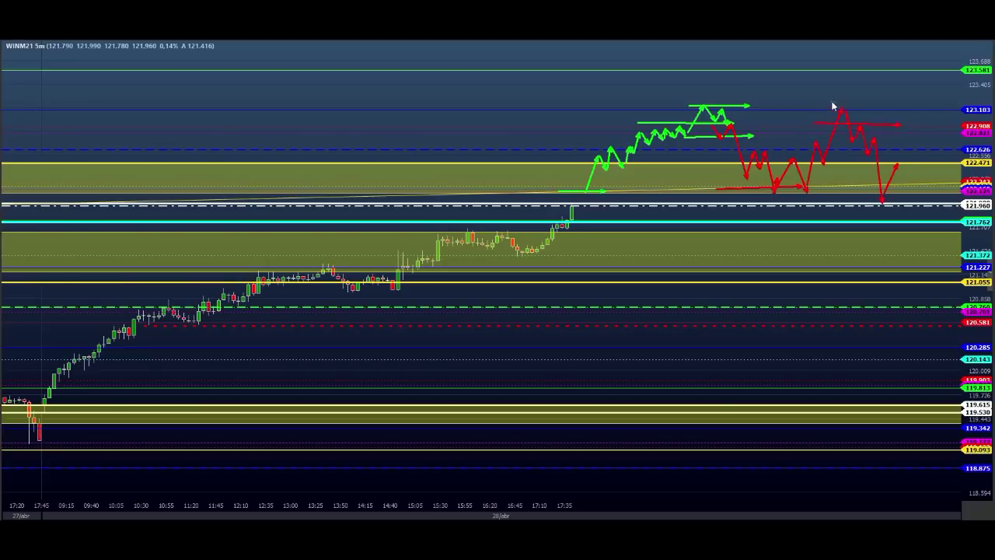
{"action": "left_click_drag", "start_coordinate": [831, 101], "coordinate": [867, 97]}
Step: Extend the red path below 121.960 down to the 121.227 line and mark both levels with short arrows
{"action": "left_click_drag", "start_coordinate": [890, 180], "coordinate": [940, 200]}
{"action": "mouse_move", "coordinate": [940, 201]}
{"action": "left_mouse_down"}
{"action": "mouse_move", "coordinate": [951, 272]}
{"action": "mouse_move", "coordinate": [933, 275]}
{"action": "mouse_move", "coordinate": [950, 267]}
{"action": "left_mouse_up"}
{"action": "mouse_move", "coordinate": [933, 270]}
{"action": "left_mouse_down"}
{"action": "mouse_move", "coordinate": [950, 267]}
{"action": "mouse_move", "coordinate": [942, 270]}
{"action": "left_mouse_up"}
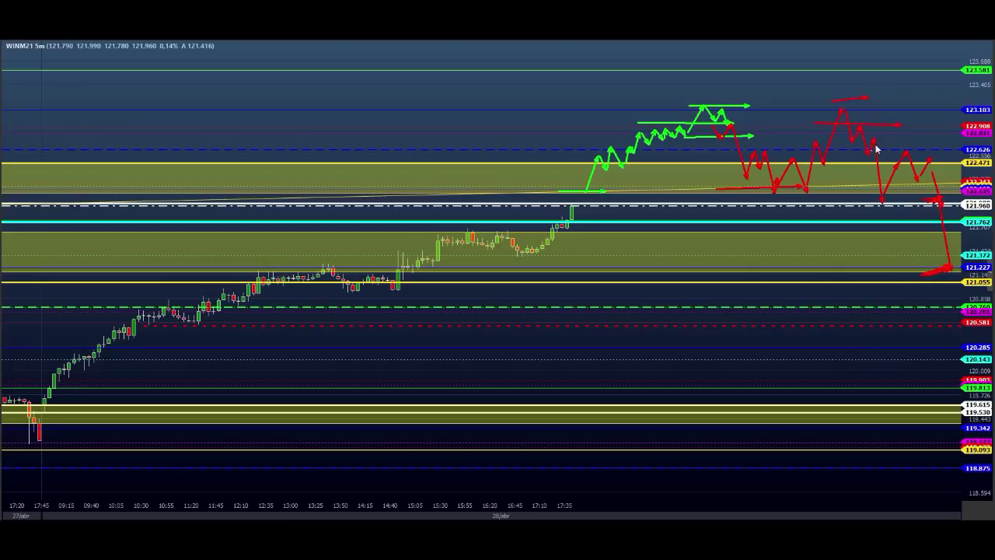
Step: Sketch a yellow breakout path from the red path's falling highs to above 123.581, with a horizontal arrow near its top
{"action": "mouse_move", "coordinate": [830, 104]}
{"action": "left_mouse_down"}
{"action": "mouse_move", "coordinate": [894, 136]}
{"action": "mouse_move", "coordinate": [901, 89]}
{"action": "mouse_move", "coordinate": [912, 100]}
{"action": "left_mouse_up"}
{"action": "left_click_drag", "start_coordinate": [912, 99], "coordinate": [935, 52]}
{"action": "left_click_drag", "start_coordinate": [888, 61], "coordinate": [942, 61]}
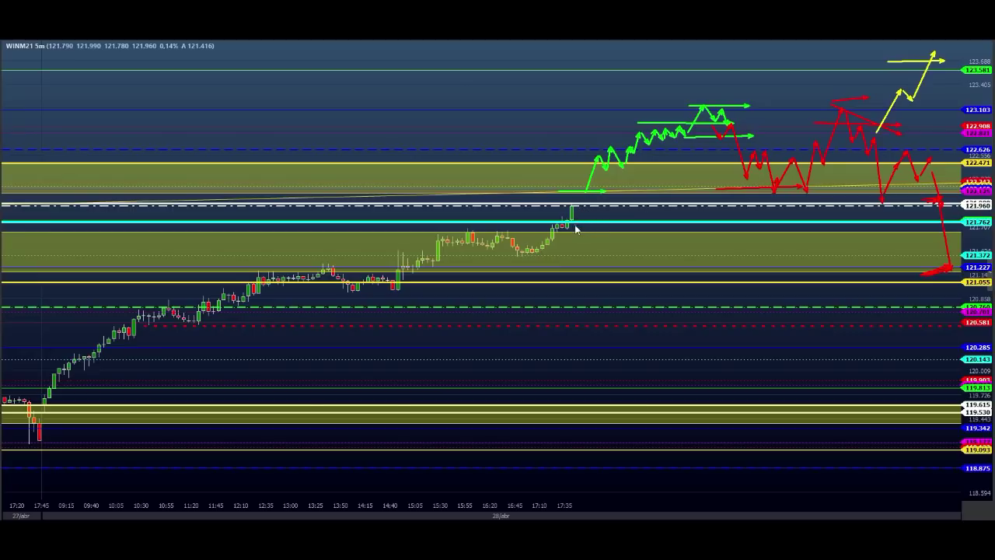
Step: Sketch a yellow zigzag from the 121.762 line at the last candle down to just below 121.055
{"action": "left_click_drag", "start_coordinate": [578, 224], "coordinate": [596, 225]}
{"action": "left_click_drag", "start_coordinate": [583, 226], "coordinate": [590, 217]}
{"action": "mouse_move", "coordinate": [590, 218]}
{"action": "left_mouse_down"}
{"action": "mouse_move", "coordinate": [594, 241]}
{"action": "mouse_move", "coordinate": [606, 225]}
{"action": "mouse_move", "coordinate": [617, 252]}
{"action": "mouse_move", "coordinate": [630, 233]}
{"action": "mouse_move", "coordinate": [636, 253]}
{"action": "mouse_move", "coordinate": [645, 227]}
{"action": "mouse_move", "coordinate": [658, 291]}
{"action": "left_mouse_up"}
{"action": "left_click_drag", "start_coordinate": [658, 290], "coordinate": [677, 269]}
{"action": "left_click_drag", "start_coordinate": [677, 269], "coordinate": [706, 224]}
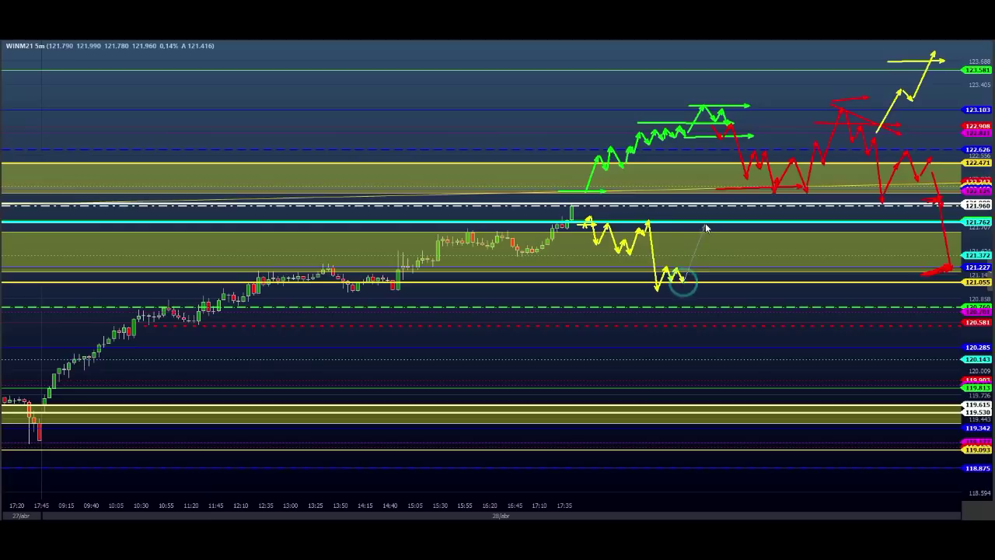
Step: Continue the yellow path as a rebound through 121.762 up to 122.471, with a horizontal arrow near its top
{"action": "left_click", "coordinate": [705, 223]}
{"action": "left_click", "coordinate": [713, 240]}
{"action": "left_click", "coordinate": [722, 217]}
{"action": "left_click", "coordinate": [725, 240]}
{"action": "left_click", "coordinate": [755, 175]}
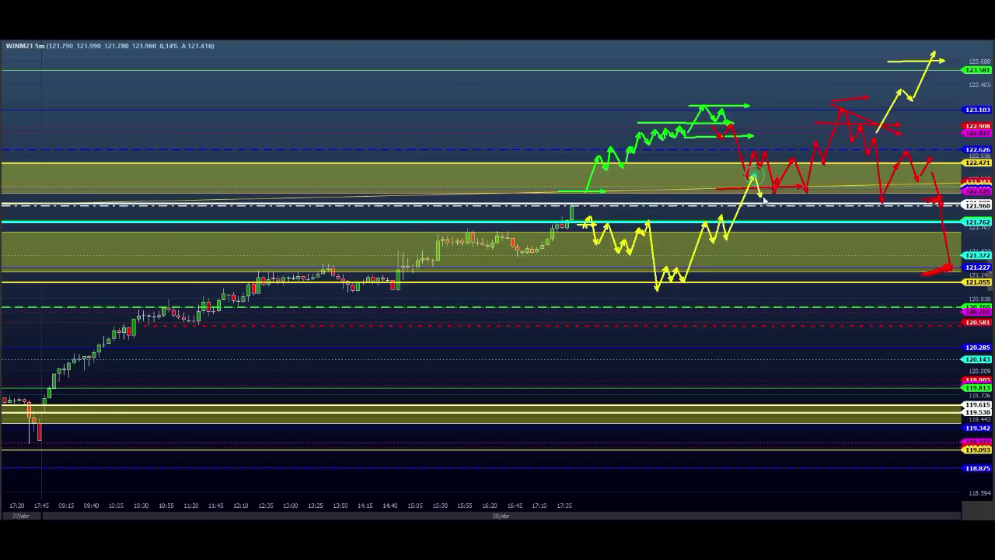
{"action": "left_click_drag", "start_coordinate": [761, 197], "coordinate": [780, 162]}
{"action": "left_click_drag", "start_coordinate": [779, 161], "coordinate": [810, 167]}
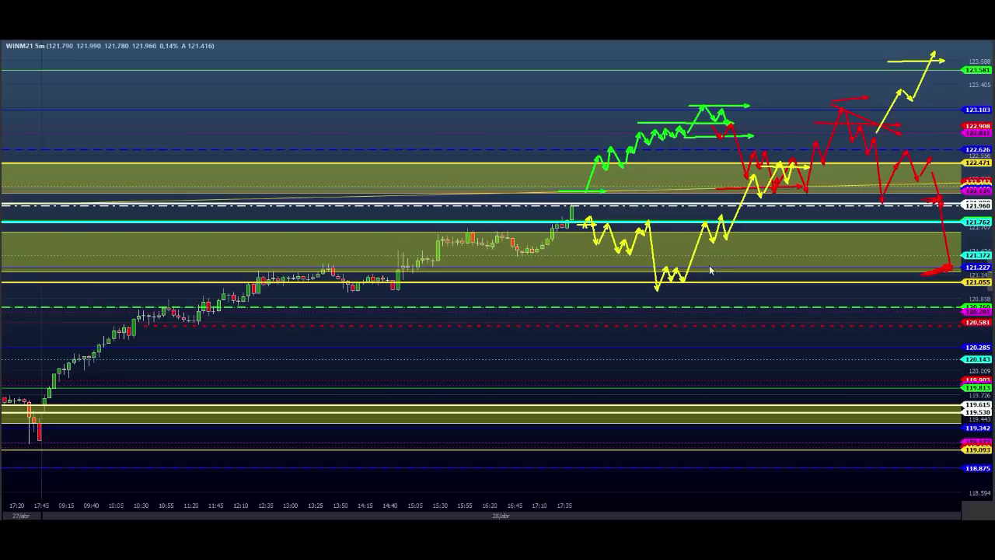
Step: Sketch an alternative yellow path falling from 121.372 through 120.760 into the 119.530 zone, with arrows marking that zone
{"action": "left_click_drag", "start_coordinate": [687, 255], "coordinate": [720, 298]}
{"action": "mouse_move", "coordinate": [720, 298]}
{"action": "left_mouse_down"}
{"action": "mouse_move", "coordinate": [727, 313]}
{"action": "mouse_move", "coordinate": [732, 298]}
{"action": "left_mouse_up"}
{"action": "left_click_drag", "start_coordinate": [732, 298], "coordinate": [748, 330]}
{"action": "mouse_move", "coordinate": [747, 329]}
{"action": "left_mouse_down"}
{"action": "mouse_move", "coordinate": [754, 311]}
{"action": "mouse_move", "coordinate": [783, 402]}
{"action": "mouse_move", "coordinate": [800, 371]}
{"action": "left_mouse_up"}
{"action": "left_click_drag", "start_coordinate": [800, 380], "coordinate": [801, 430]}
{"action": "left_click_drag", "start_coordinate": [785, 429], "coordinate": [824, 412]}
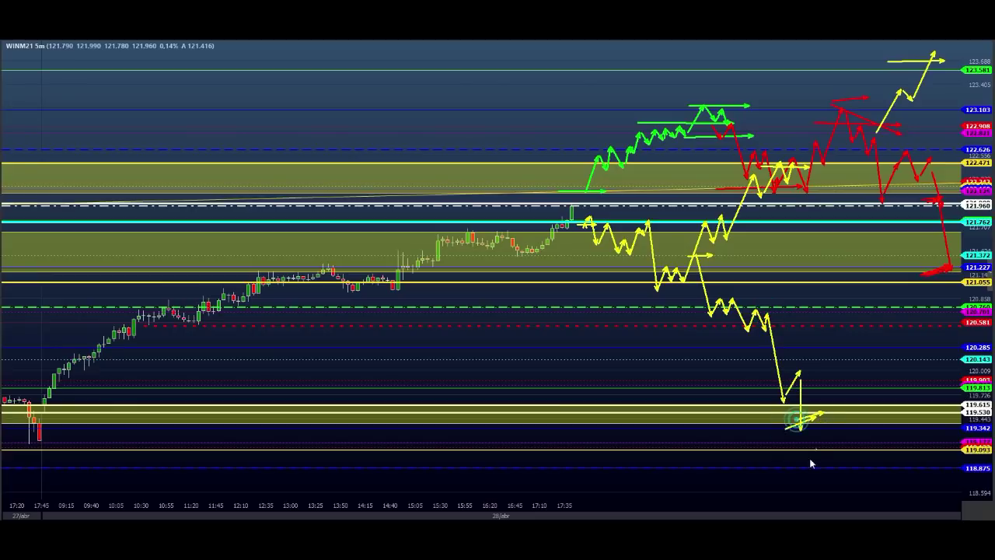
Step: Extend the falling yellow path from the 119.530 zone to 118.875 and mark its end with a rising arrow
{"action": "left_click_drag", "start_coordinate": [771, 433], "coordinate": [800, 424]}
{"action": "mouse_move", "coordinate": [809, 424]}
{"action": "left_mouse_down"}
{"action": "mouse_move", "coordinate": [823, 452]}
{"action": "mouse_move", "coordinate": [853, 474]}
{"action": "left_mouse_up"}
{"action": "left_click_drag", "start_coordinate": [835, 473], "coordinate": [890, 455]}
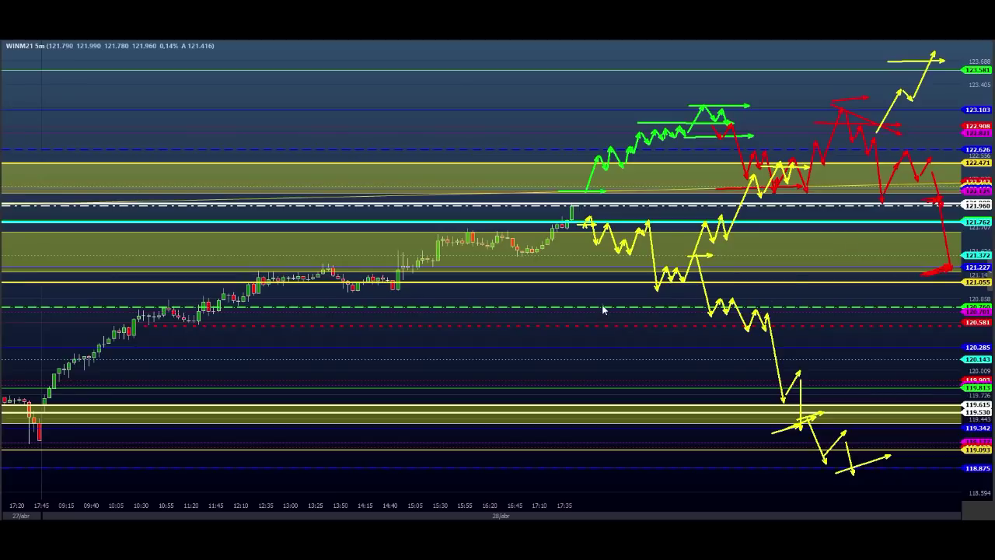
Step: Highlight the 120.760 level under the projected paths with two wide filled green bars
{"action": "left_click_drag", "start_coordinate": [627, 306], "coordinate": [847, 318]}
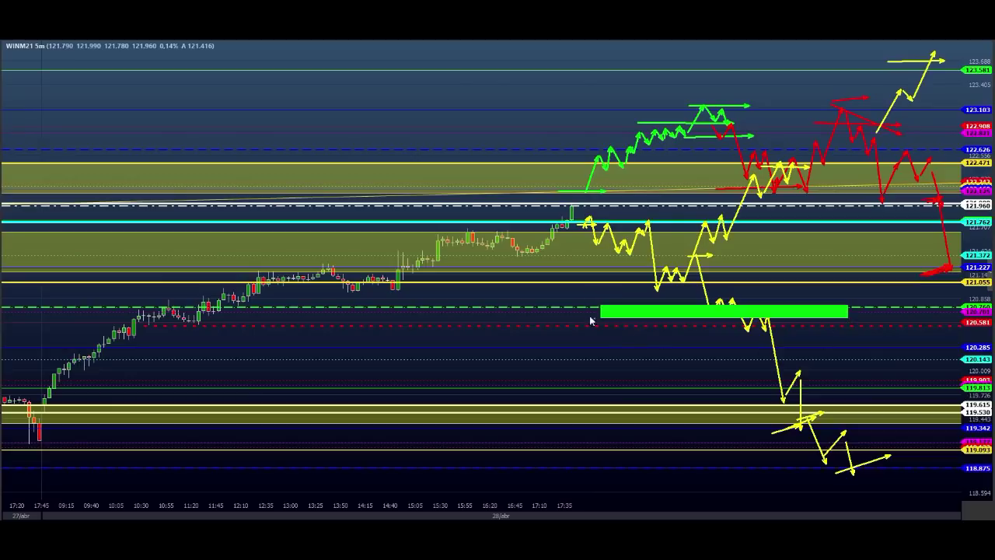
{"action": "left_click_drag", "start_coordinate": [662, 306], "coordinate": [868, 312]}
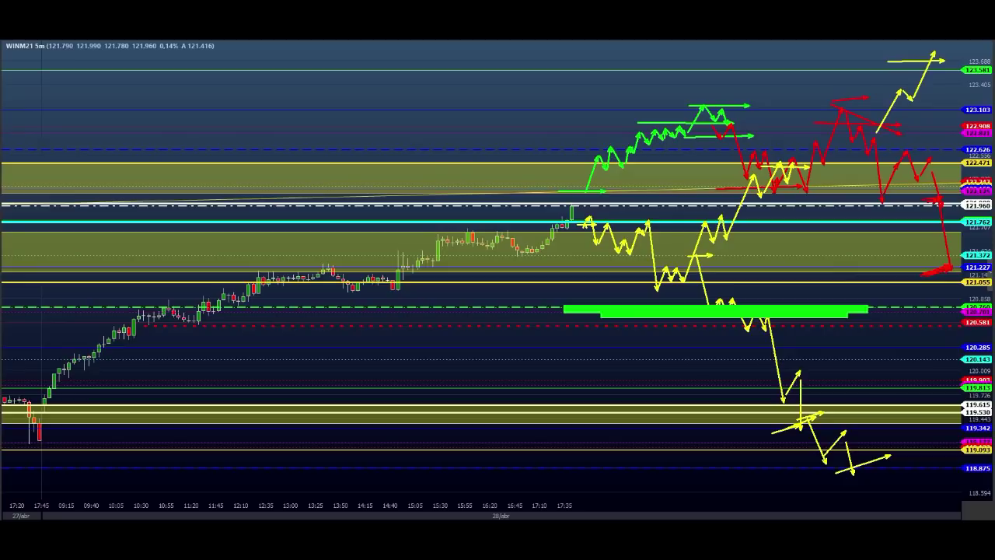
Step: Draw filled green blocks rising from the 120.760 band and a box around the 121.960–121.762 area, and clear all annotations
{"action": "left_click_drag", "start_coordinate": [769, 309], "coordinate": [778, 253]}
{"action": "mouse_move", "coordinate": [779, 252]}
{"action": "left_mouse_down"}
{"action": "mouse_move", "coordinate": [797, 265]}
{"action": "mouse_move", "coordinate": [811, 206]}
{"action": "mouse_move", "coordinate": [835, 212]}
{"action": "left_mouse_up"}
{"action": "left_click_drag", "start_coordinate": [774, 196], "coordinate": [779, 230]}
{"action": "left_click_drag", "start_coordinate": [780, 230], "coordinate": [847, 225]}
{"action": "left_click", "coordinate": [852, 195]}
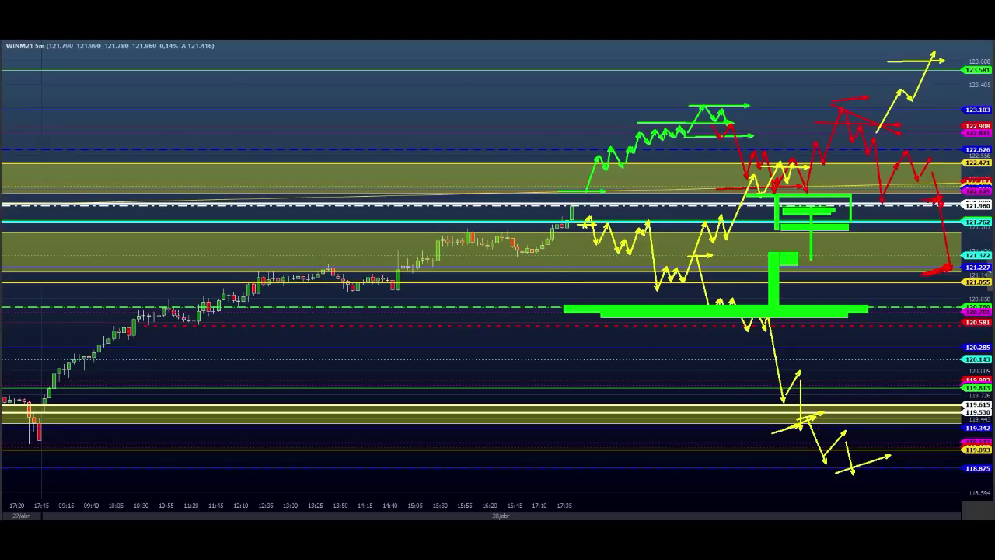
{"action": "key", "text": "Escape"}
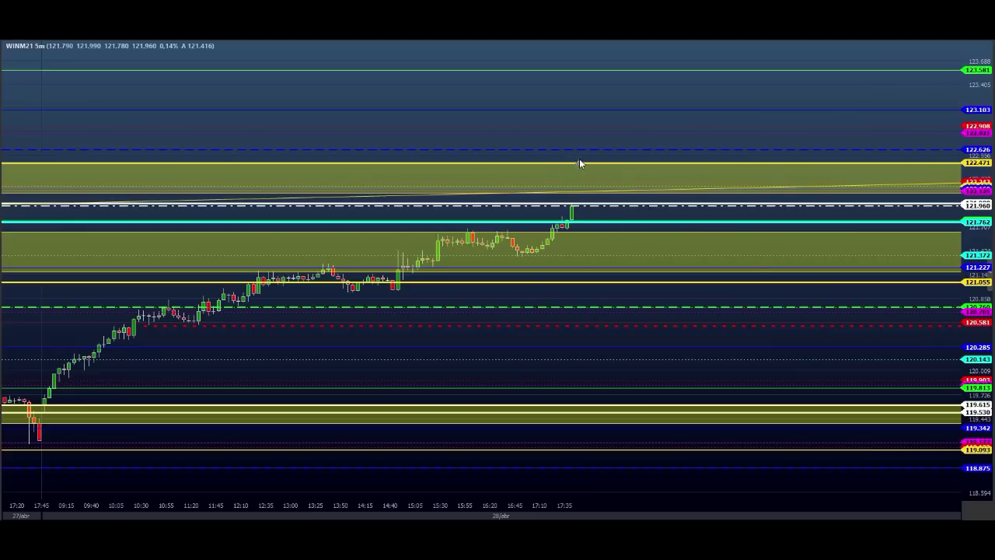
Step: Sketch a green zigzag falling from the 122.471 level through 121.055, rebounding to 121.762 and ending near 120.760
{"action": "mouse_move", "coordinate": [587, 188]}
{"action": "left_mouse_down"}
{"action": "mouse_move", "coordinate": [592, 181]}
{"action": "mouse_move", "coordinate": [629, 220]}
{"action": "mouse_move", "coordinate": [640, 185]}
{"action": "mouse_move", "coordinate": [659, 251]}
{"action": "mouse_move", "coordinate": [695, 265]}
{"action": "mouse_move", "coordinate": [712, 267]}
{"action": "mouse_move", "coordinate": [742, 222]}
{"action": "mouse_move", "coordinate": [752, 231]}
{"action": "mouse_move", "coordinate": [768, 318]}
{"action": "mouse_move", "coordinate": [775, 297]}
{"action": "mouse_move", "coordinate": [786, 307]}
{"action": "left_mouse_up"}
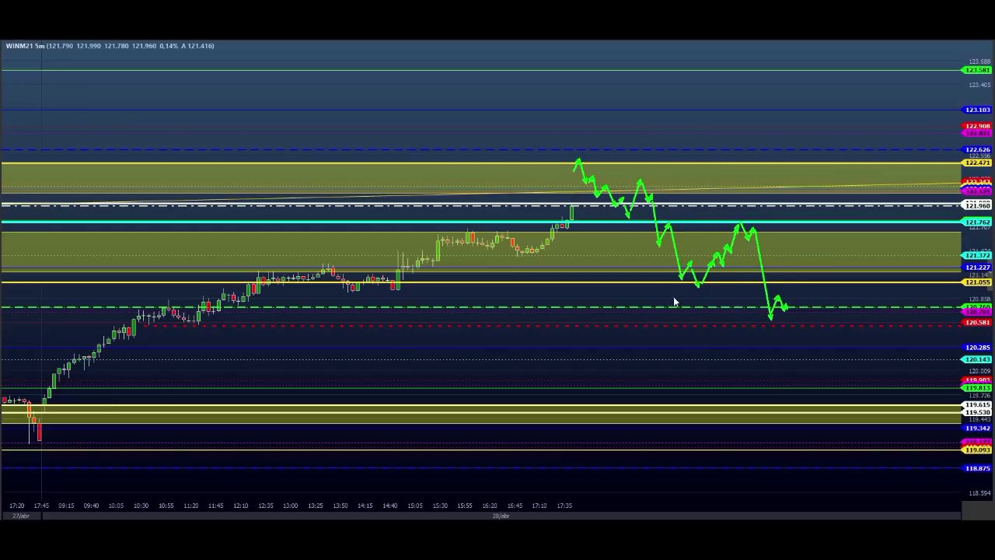
Step: Draw a falling green arrow from the 122.471 level to just below 121.055, and clear all annotations
{"action": "left_click_drag", "start_coordinate": [577, 158], "coordinate": [663, 292]}
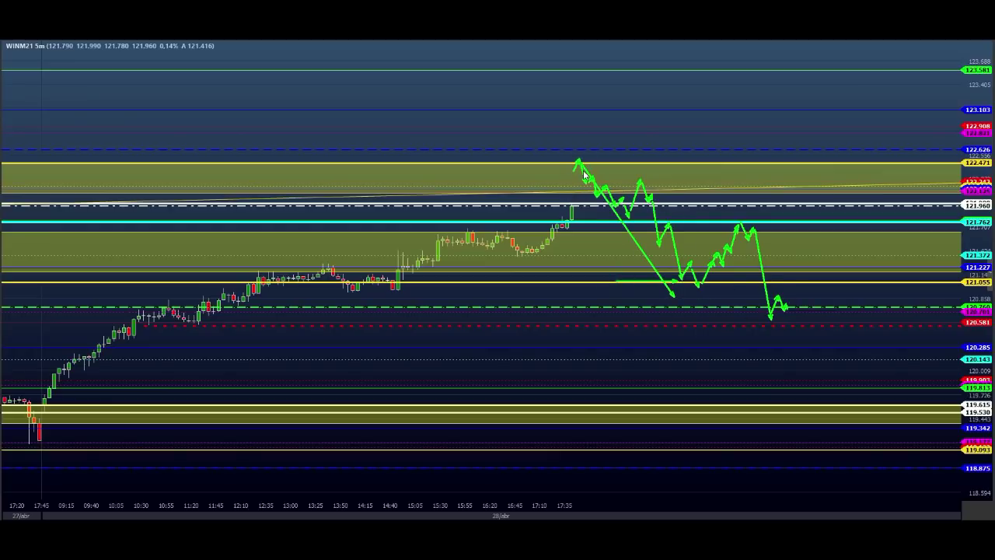
{"action": "mouse_move", "coordinate": [556, 156]}
{"action": "left_mouse_down"}
{"action": "mouse_move", "coordinate": [665, 160]}
{"action": "mouse_move", "coordinate": [606, 154]}
{"action": "left_mouse_up"}
{"action": "key", "text": "Escape"}
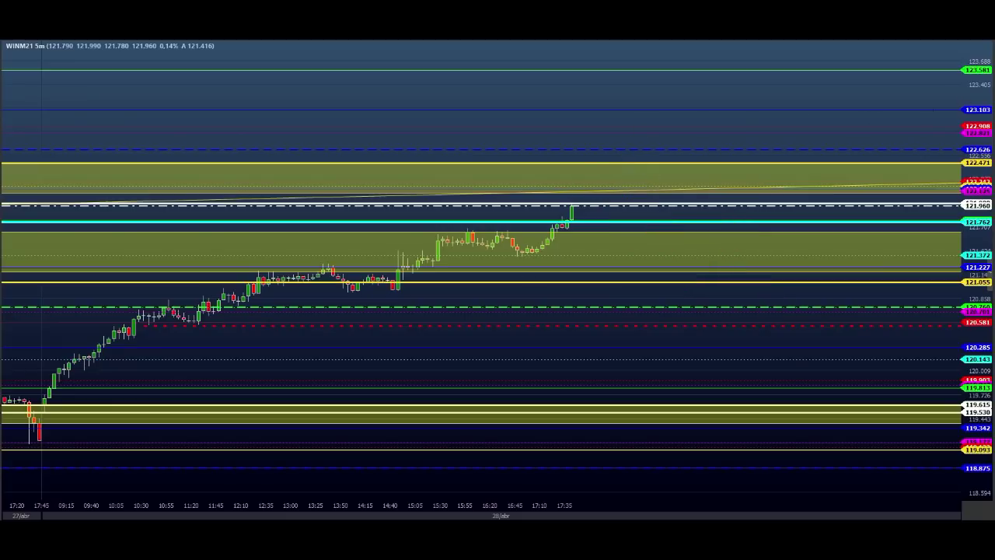
Step: On the WDOK21 five-minute chart, sketch red arrows along 5.452,68 and rising past 5.475,46, and clear them
{"action": "left_click", "coordinate": [827, 91]}
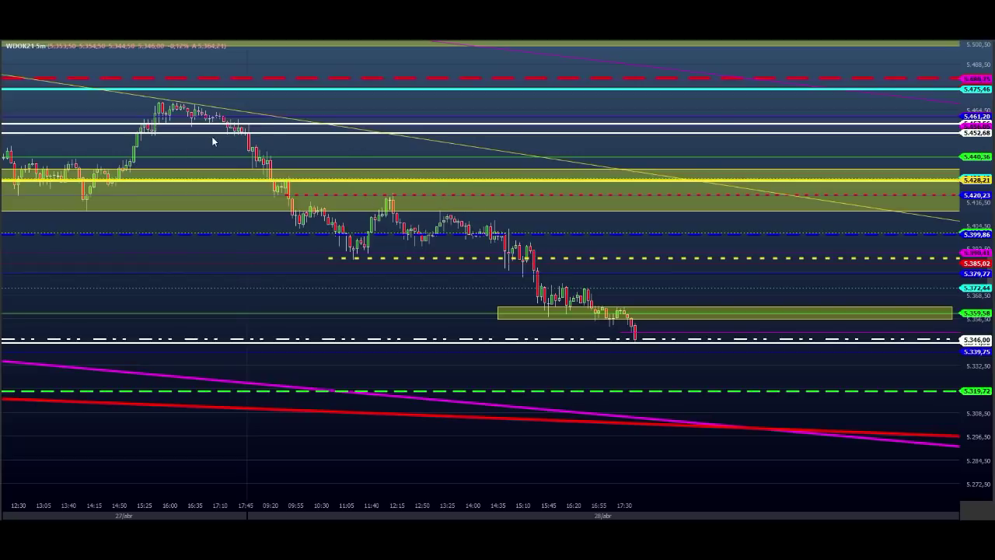
{"action": "mouse_move", "coordinate": [207, 132]}
{"action": "left_mouse_down"}
{"action": "mouse_move", "coordinate": [302, 134]}
{"action": "mouse_move", "coordinate": [251, 122]}
{"action": "mouse_move", "coordinate": [277, 132]}
{"action": "mouse_move", "coordinate": [278, 122]}
{"action": "left_mouse_up"}
{"action": "left_click_drag", "start_coordinate": [281, 78], "coordinate": [248, 124]}
{"action": "mouse_move", "coordinate": [253, 115]}
{"action": "left_mouse_down"}
{"action": "mouse_move", "coordinate": [319, 113]}
{"action": "mouse_move", "coordinate": [330, 64]}
{"action": "mouse_move", "coordinate": [328, 85]}
{"action": "left_mouse_up"}
{"action": "mouse_move", "coordinate": [332, 85]}
{"action": "left_mouse_down"}
{"action": "mouse_move", "coordinate": [348, 57]}
{"action": "mouse_move", "coordinate": [347, 68]}
{"action": "left_mouse_up"}
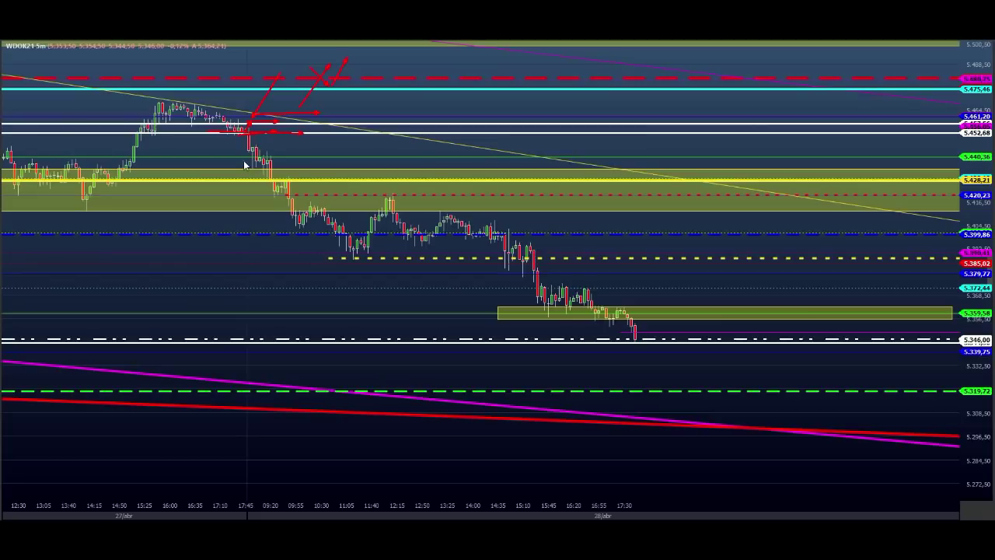
{"action": "left_click_drag", "start_coordinate": [245, 160], "coordinate": [263, 157]}
{"action": "key", "text": "Escape"}
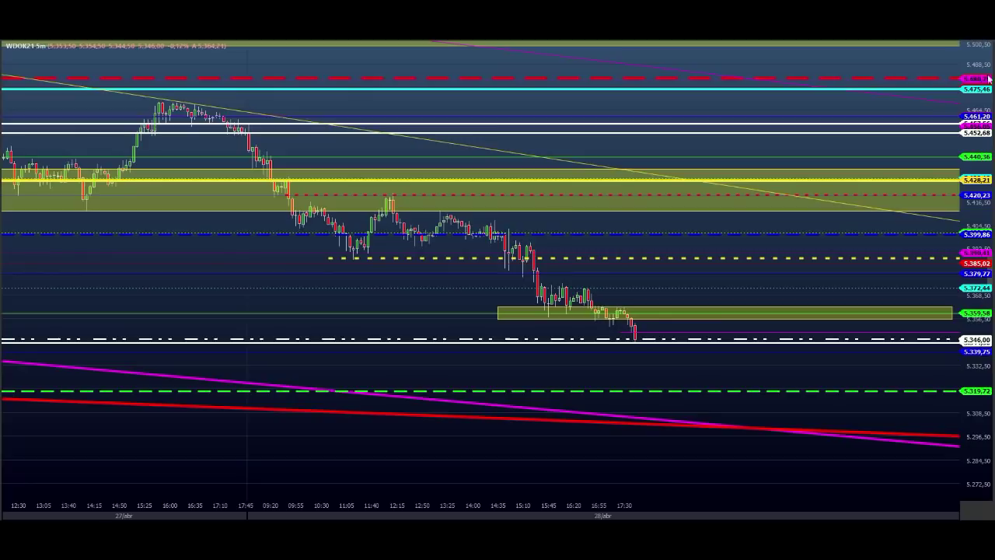
Step: Draw a long horizontal red arrow between 5.440,36 and 5.452,68, with a short zigzag at its end rising past 5.475,46
{"action": "left_click_drag", "start_coordinate": [252, 150], "coordinate": [836, 147]}
{"action": "mouse_move", "coordinate": [769, 158]}
{"action": "left_mouse_down"}
{"action": "mouse_move", "coordinate": [796, 117]}
{"action": "mouse_move", "coordinate": [812, 140]}
{"action": "left_mouse_up"}
{"action": "left_click_drag", "start_coordinate": [815, 118], "coordinate": [828, 80]}
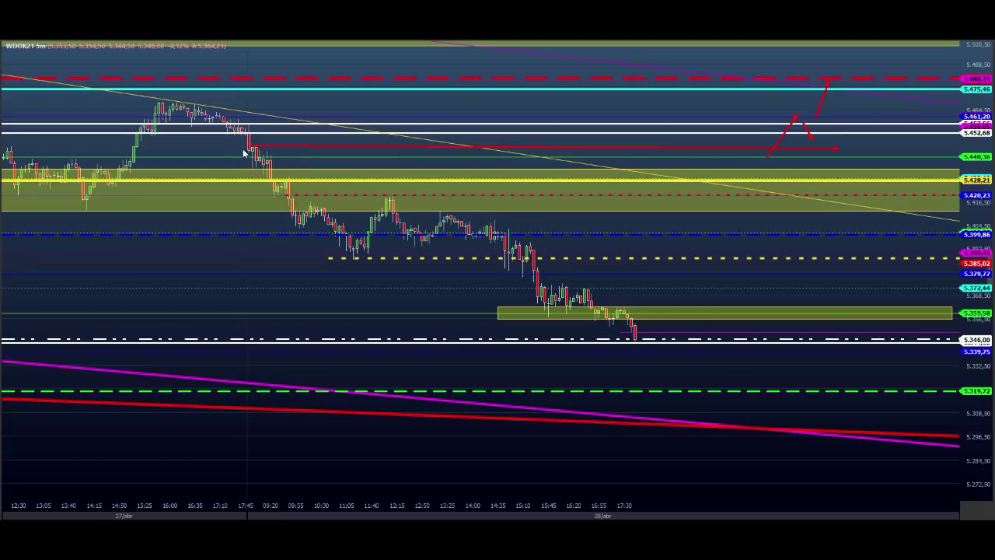
Step: Mark the 28 April opening decline, the 27 April low at the yellow zone's lower edge and the 5.420,23 level with red arrows
{"action": "mouse_move", "coordinate": [247, 142]}
{"action": "left_mouse_down"}
{"action": "mouse_move", "coordinate": [305, 142]}
{"action": "mouse_move", "coordinate": [266, 143]}
{"action": "mouse_move", "coordinate": [293, 170]}
{"action": "mouse_move", "coordinate": [282, 181]}
{"action": "left_mouse_up"}
{"action": "left_click_drag", "start_coordinate": [47, 211], "coordinate": [131, 210]}
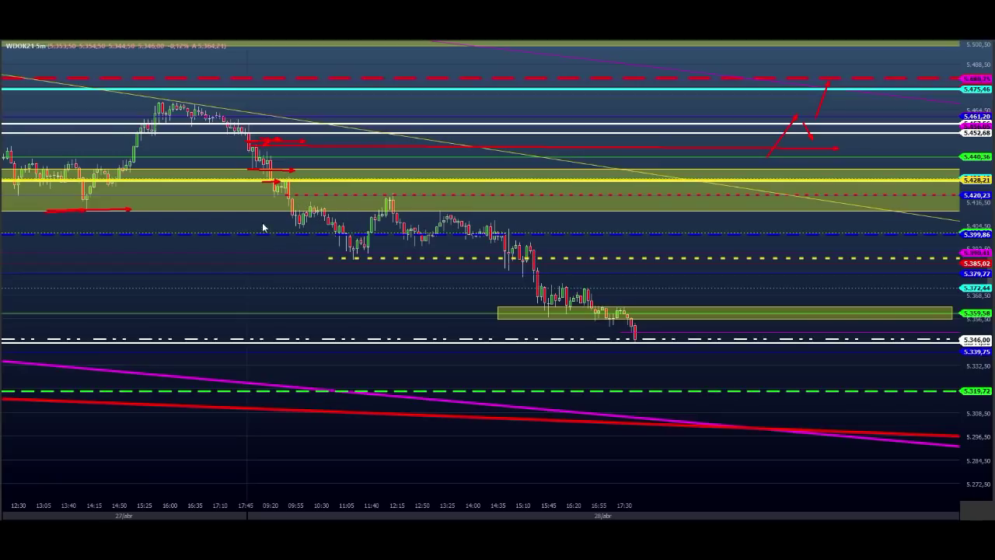
{"action": "left_click", "coordinate": [257, 171]}
{"action": "left_click_drag", "start_coordinate": [276, 213], "coordinate": [294, 212]}
{"action": "left_click_drag", "start_coordinate": [285, 196], "coordinate": [453, 198]}
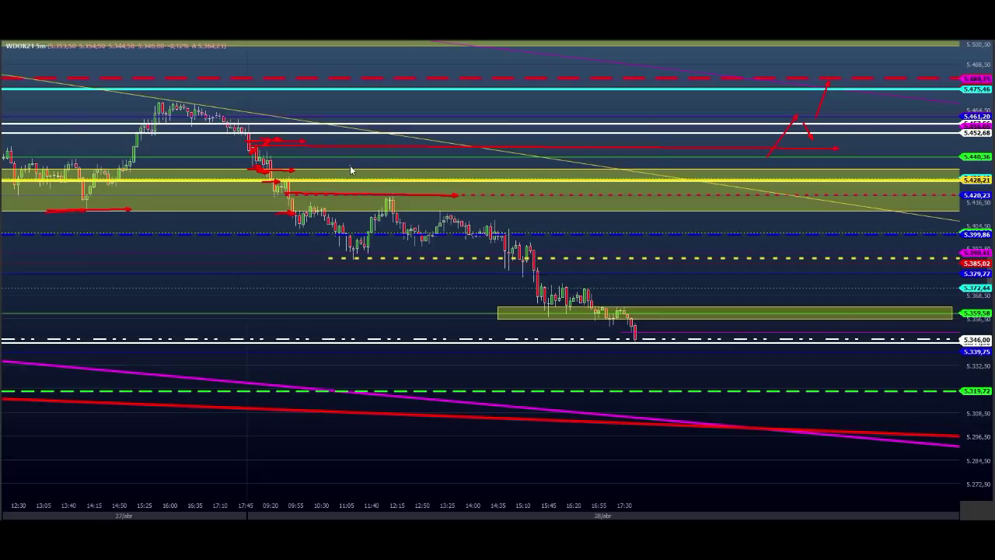
Step: Mark the large yellow zone's upper edge and the rebound towards 5.420,23 with red arrows, and clear all annotations
{"action": "mouse_move", "coordinate": [350, 167]}
{"action": "left_mouse_down"}
{"action": "mouse_move", "coordinate": [445, 168]}
{"action": "mouse_move", "coordinate": [370, 160]}
{"action": "mouse_move", "coordinate": [419, 165]}
{"action": "left_mouse_up"}
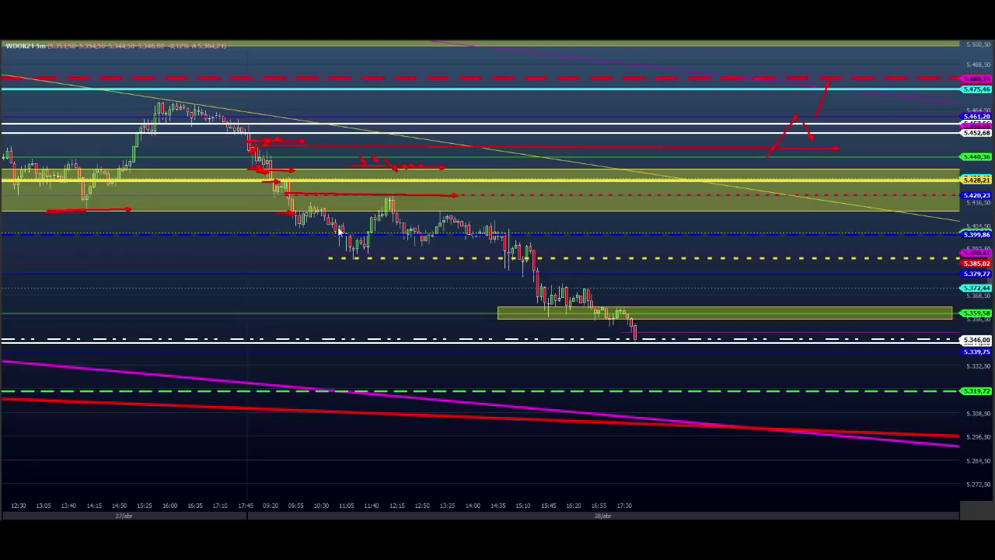
{"action": "left_click_drag", "start_coordinate": [384, 176], "coordinate": [395, 191]}
{"action": "mouse_move", "coordinate": [364, 250]}
{"action": "left_mouse_down"}
{"action": "mouse_move", "coordinate": [393, 187]}
{"action": "mouse_move", "coordinate": [418, 185]}
{"action": "left_mouse_up"}
{"action": "key", "text": "Escape"}
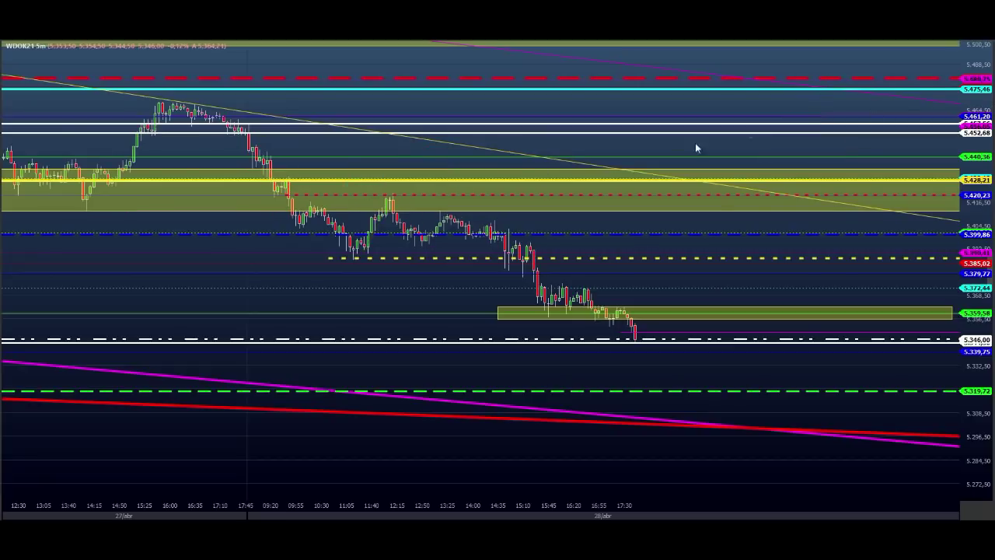
Step: Draw a red arrow along the large yellow zone's upper edge with falling arrows beside it, and clear all annotations
{"action": "left_click_drag", "start_coordinate": [353, 166], "coordinate": [440, 166]}
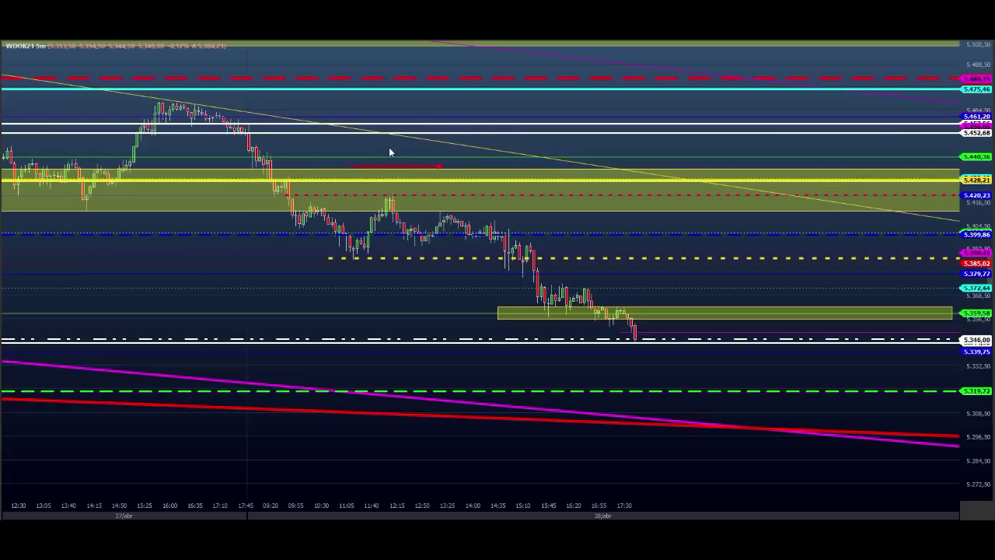
{"action": "left_click_drag", "start_coordinate": [389, 147], "coordinate": [400, 164]}
{"action": "left_click_drag", "start_coordinate": [410, 153], "coordinate": [412, 160]}
{"action": "left_click_drag", "start_coordinate": [206, 99], "coordinate": [606, 311]}
{"action": "key", "text": "Escape"}
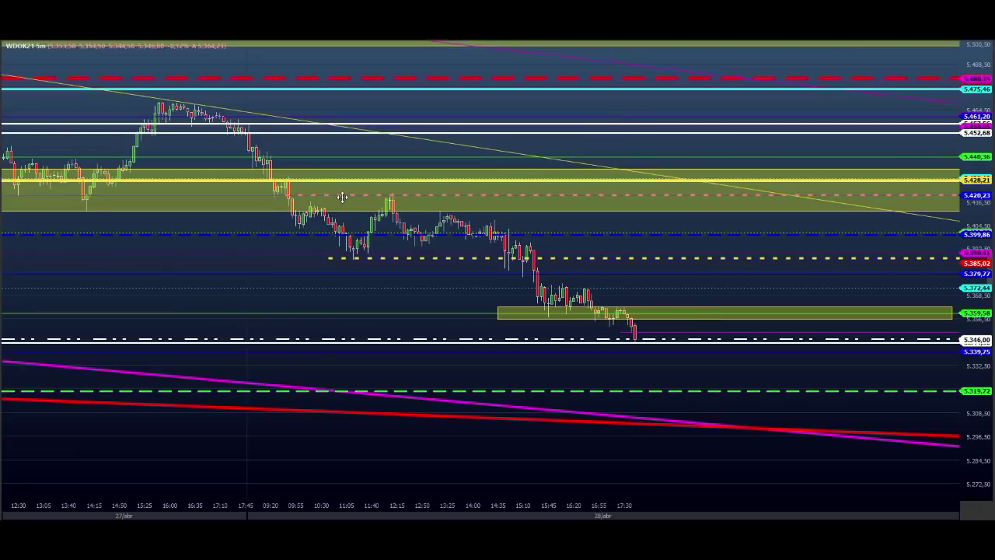
Step: Move the red dotted line from 5.420,23 up between 5.440,36 and 5.452,68, and trace the 28 April decline down to 5.346,00
{"action": "left_click_drag", "start_coordinate": [341, 196], "coordinate": [363, 149]}
{"action": "left_click", "coordinate": [304, 149]}
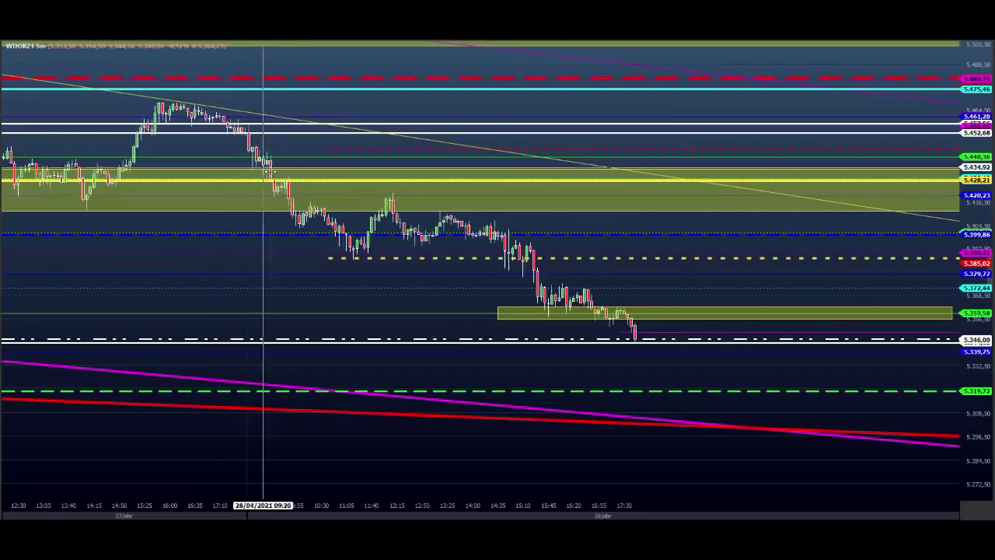
{"action": "left_click_drag", "start_coordinate": [233, 139], "coordinate": [393, 196]}
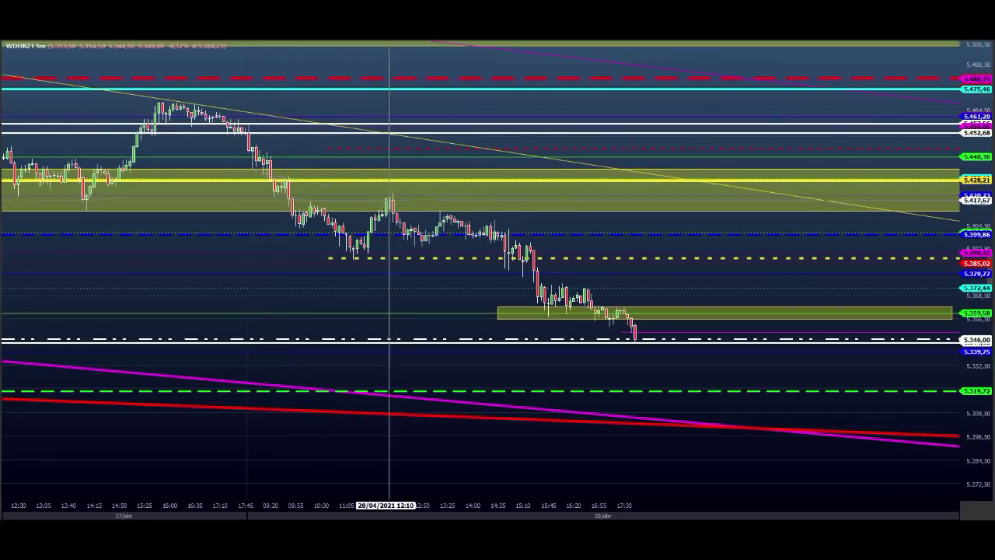
{"action": "left_click_drag", "start_coordinate": [242, 131], "coordinate": [637, 340]}
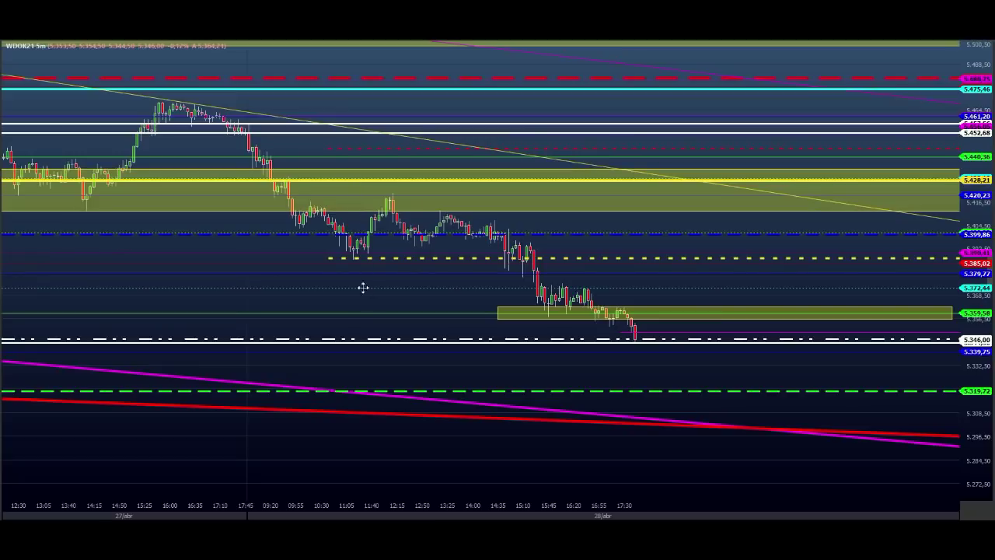
Step: Sketch the morning decline and rebound to 5.420,23 with red arrows, and delete the yellow dotted line just above 5.385,02
{"action": "right_click", "coordinate": [370, 259]}
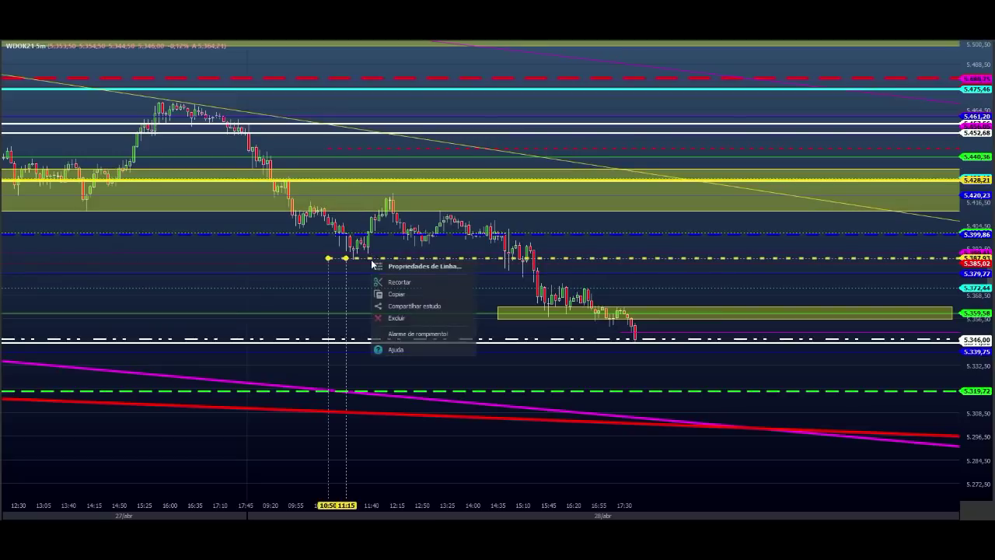
{"action": "left_click", "coordinate": [316, 278]}
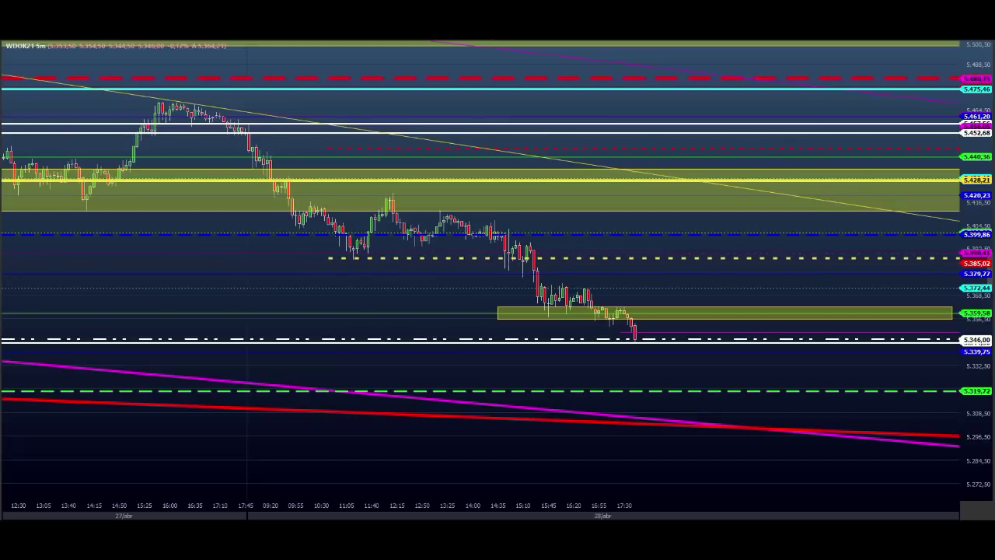
{"action": "mouse_move", "coordinate": [227, 117]}
{"action": "left_mouse_down"}
{"action": "mouse_move", "coordinate": [355, 260]}
{"action": "mouse_move", "coordinate": [381, 252]}
{"action": "mouse_move", "coordinate": [386, 202]}
{"action": "mouse_move", "coordinate": [403, 195]}
{"action": "mouse_move", "coordinate": [392, 197]}
{"action": "left_mouse_up"}
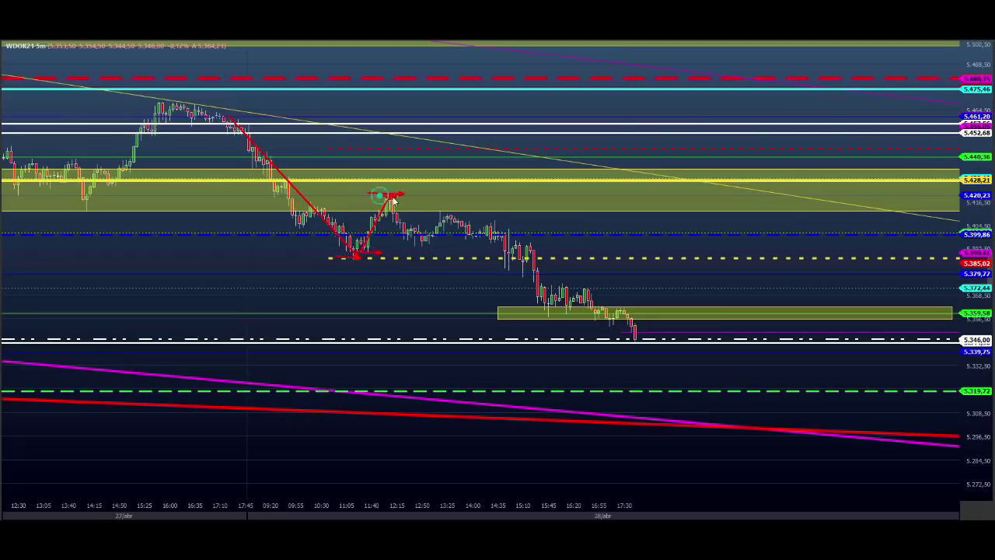
{"action": "left_click", "coordinate": [388, 191]}
{"action": "right_click", "coordinate": [390, 259]}
{"action": "left_click", "coordinate": [406, 318]}
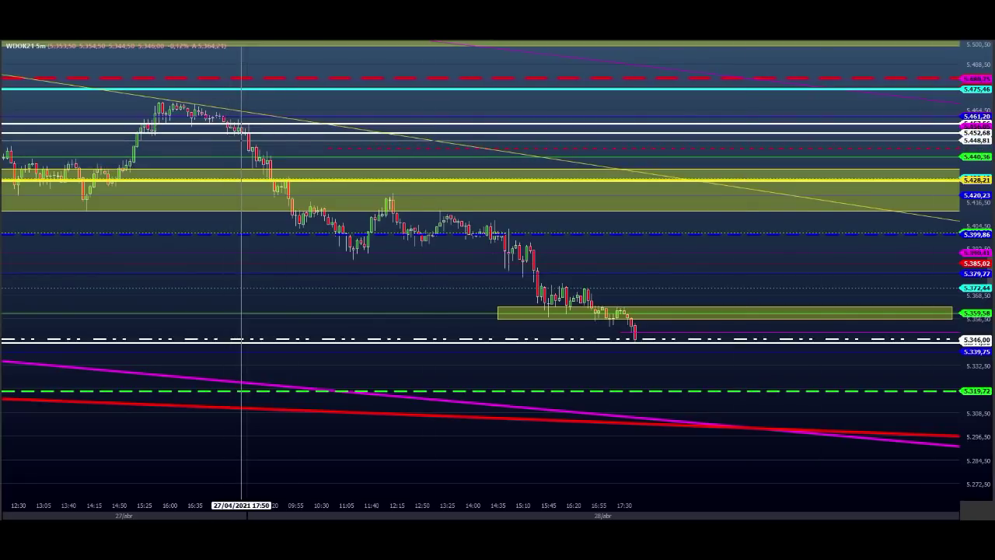
Step: Trace the decline from the 27 April close to the 12:10 rebound high and down to the last candle at 5.346,00
{"action": "mouse_move", "coordinate": [241, 140]}
{"action": "left_mouse_down"}
{"action": "mouse_move", "coordinate": [353, 258]}
{"action": "mouse_move", "coordinate": [392, 195]}
{"action": "left_mouse_up"}
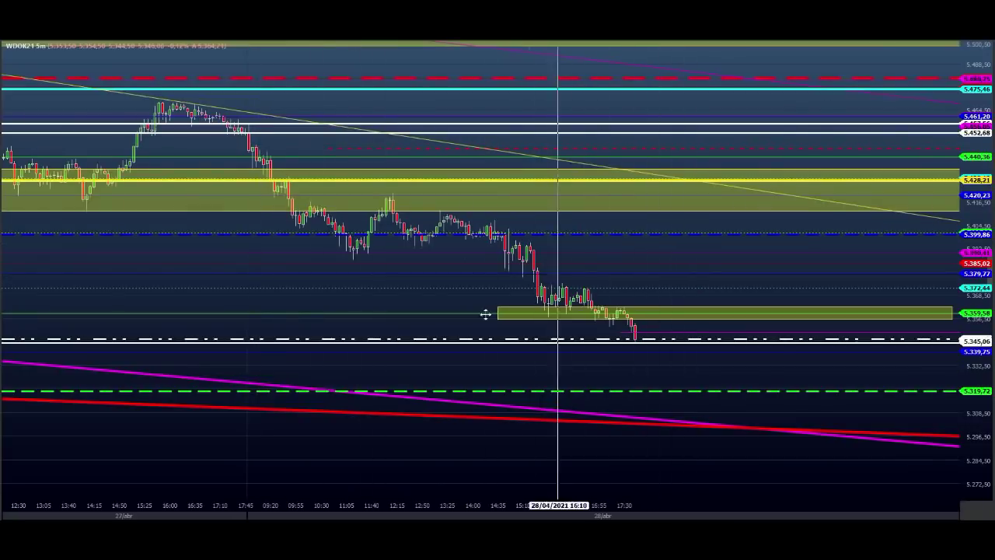
{"action": "mouse_move", "coordinate": [396, 209]}
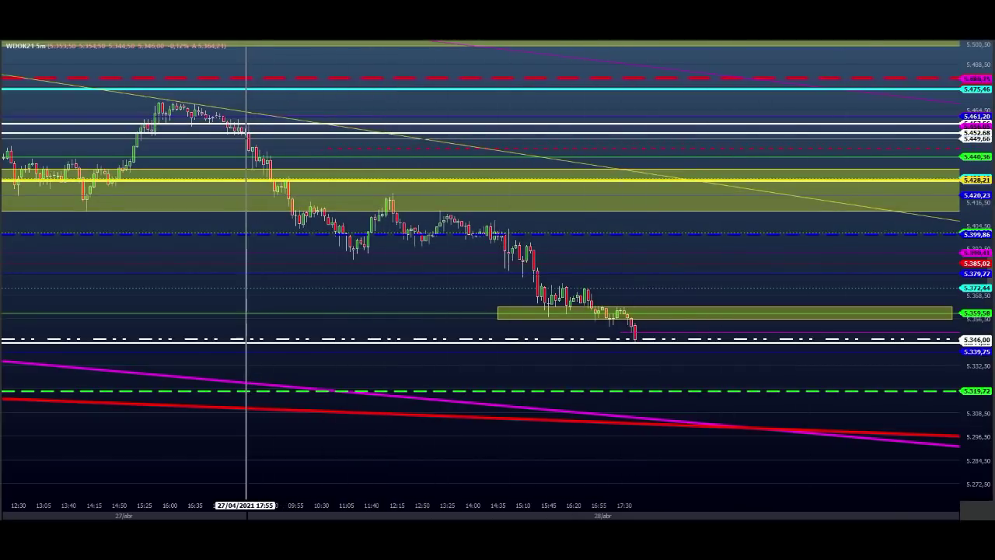
{"action": "left_click_drag", "start_coordinate": [248, 142], "coordinate": [636, 333]}
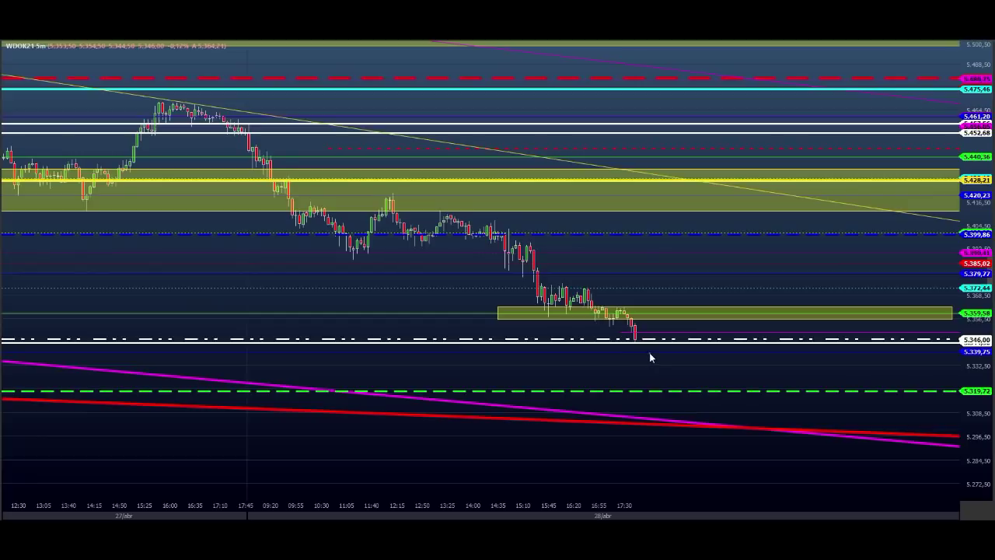
Step: Sketch a red zigzag from 5.339,75 down to the red and magenta trendlines and back to 5.359,58, add breakdown arrows, and clear all
{"action": "mouse_move", "coordinate": [625, 354]}
{"action": "left_mouse_down"}
{"action": "mouse_move", "coordinate": [637, 351]}
{"action": "mouse_move", "coordinate": [645, 392]}
{"action": "mouse_move", "coordinate": [673, 376]}
{"action": "mouse_move", "coordinate": [692, 445]}
{"action": "mouse_move", "coordinate": [710, 415]}
{"action": "mouse_move", "coordinate": [748, 418]}
{"action": "mouse_move", "coordinate": [765, 385]}
{"action": "mouse_move", "coordinate": [785, 449]}
{"action": "mouse_move", "coordinate": [804, 442]}
{"action": "mouse_move", "coordinate": [829, 386]}
{"action": "mouse_move", "coordinate": [847, 386]}
{"action": "mouse_move", "coordinate": [871, 349]}
{"action": "mouse_move", "coordinate": [886, 381]}
{"action": "mouse_move", "coordinate": [910, 334]}
{"action": "mouse_move", "coordinate": [933, 319]}
{"action": "left_mouse_up"}
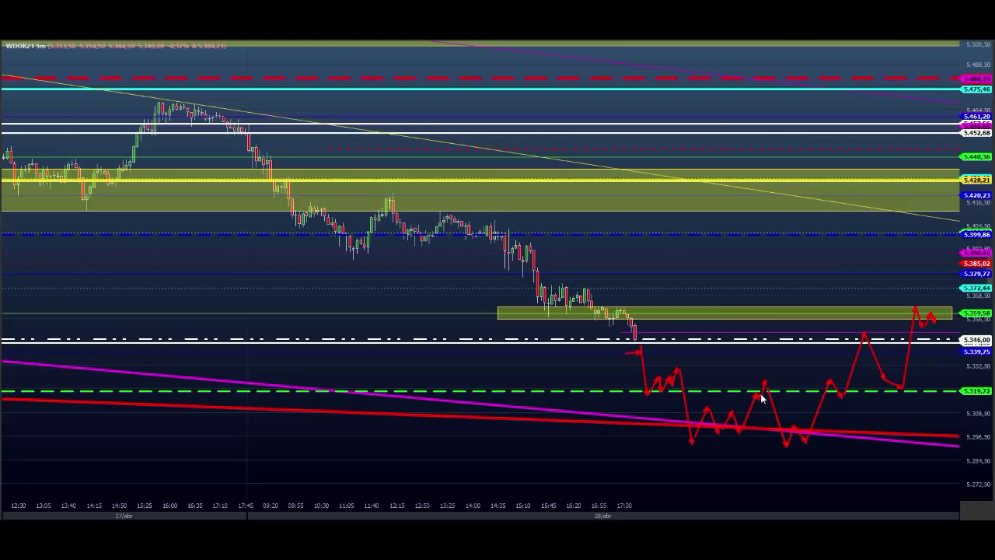
{"action": "left_click_drag", "start_coordinate": [763, 382], "coordinate": [793, 516]}
{"action": "left_click_drag", "start_coordinate": [633, 453], "coordinate": [939, 450]}
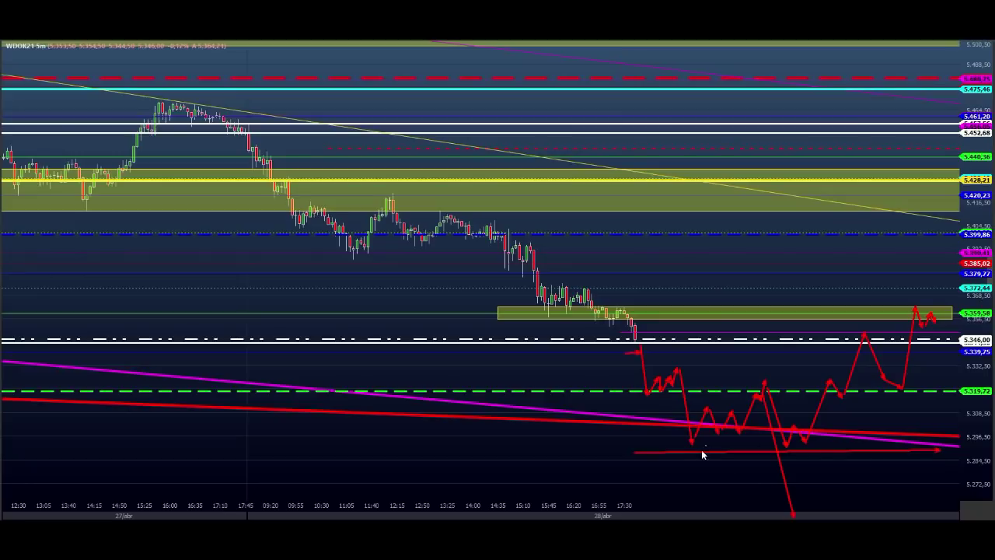
{"action": "left_click_drag", "start_coordinate": [719, 435], "coordinate": [735, 513]}
{"action": "key", "text": "Escape"}
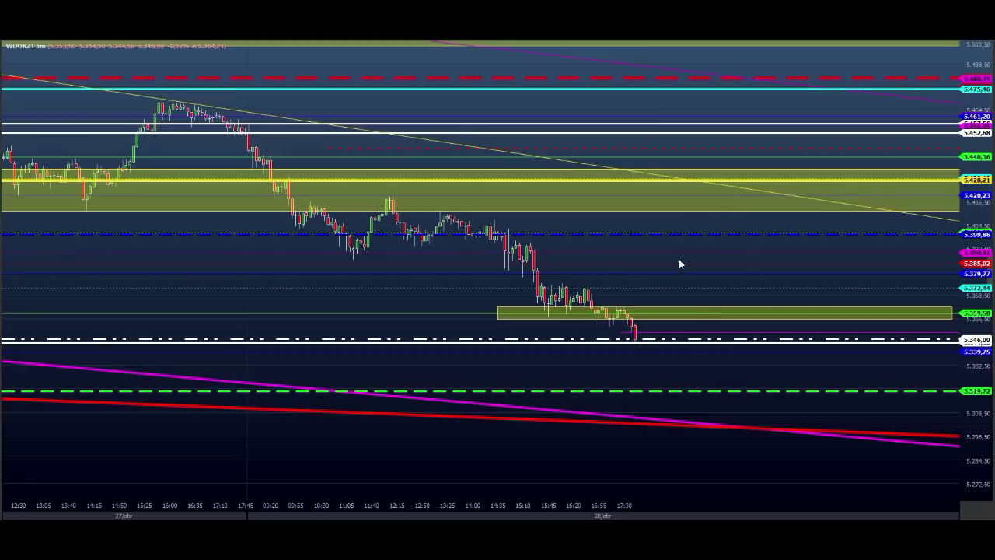
Step: Draw short falling red arrows at the 5.399,86 level and a red box beside the last candle reaching down to 5.319,72
{"action": "mouse_move", "coordinate": [713, 208]}
{"action": "left_mouse_down"}
{"action": "mouse_move", "coordinate": [718, 236]}
{"action": "mouse_move", "coordinate": [786, 231]}
{"action": "left_mouse_up"}
{"action": "left_click_drag", "start_coordinate": [795, 220], "coordinate": [813, 231]}
{"action": "mouse_move", "coordinate": [640, 337]}
{"action": "left_mouse_down"}
{"action": "mouse_move", "coordinate": [639, 395]}
{"action": "mouse_move", "coordinate": [710, 386]}
{"action": "left_mouse_up"}
{"action": "left_click_drag", "start_coordinate": [719, 322], "coordinate": [619, 319]}
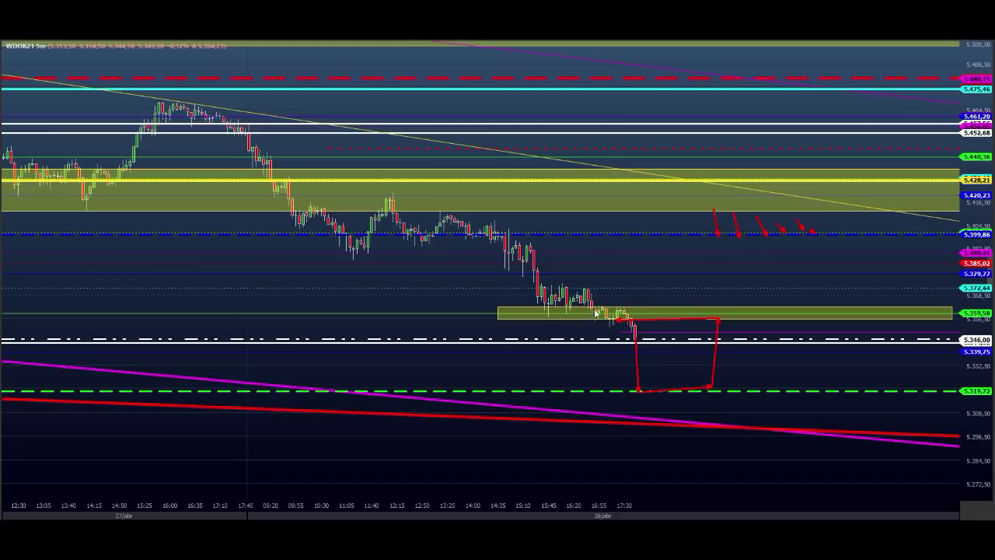
Step: Draw a red arrow along the upper edge of the small yellow zone around 5.359,58, with short falling arrows above it
{"action": "left_click_drag", "start_coordinate": [603, 303], "coordinate": [730, 302]}
{"action": "left_click_drag", "start_coordinate": [632, 290], "coordinate": [639, 306]}
{"action": "left_click_drag", "start_coordinate": [642, 294], "coordinate": [646, 302]}
Step: Sketch a yellow zigzag from the 5.359,58 zone swinging between 5.346,00 and 5.399,86, and draw yellow lines along both levels
{"action": "mouse_move", "coordinate": [660, 307]}
{"action": "left_mouse_down"}
{"action": "mouse_move", "coordinate": [675, 287]}
{"action": "mouse_move", "coordinate": [696, 350]}
{"action": "mouse_move", "coordinate": [704, 320]}
{"action": "mouse_move", "coordinate": [734, 305]}
{"action": "mouse_move", "coordinate": [745, 315]}
{"action": "left_mouse_up"}
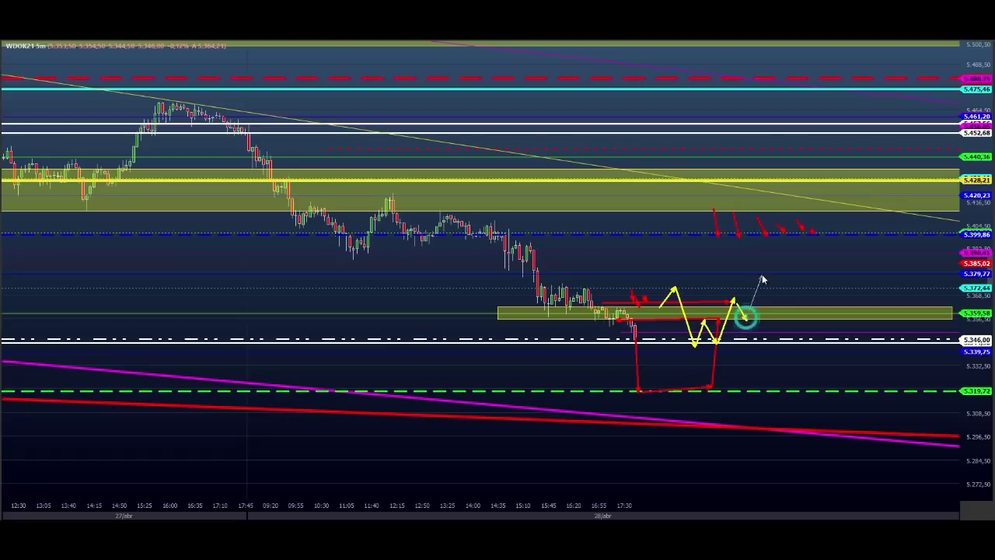
{"action": "mouse_move", "coordinate": [762, 278]}
{"action": "left_mouse_down"}
{"action": "mouse_move", "coordinate": [773, 294]}
{"action": "mouse_move", "coordinate": [824, 228]}
{"action": "mouse_move", "coordinate": [839, 247]}
{"action": "mouse_move", "coordinate": [860, 330]}
{"action": "mouse_move", "coordinate": [882, 321]}
{"action": "mouse_move", "coordinate": [906, 349]}
{"action": "mouse_move", "coordinate": [952, 257]}
{"action": "left_mouse_up"}
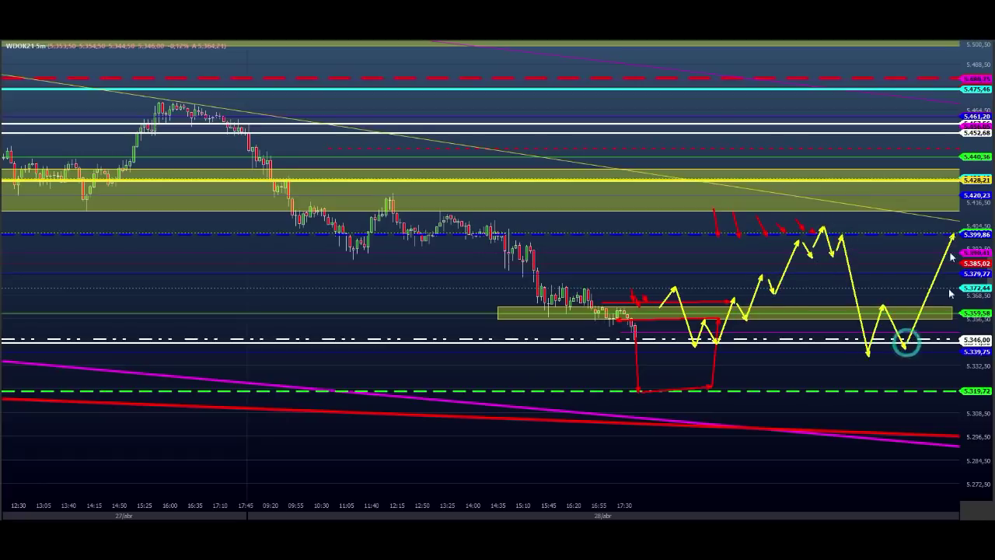
{"action": "left_click", "coordinate": [523, 231]}
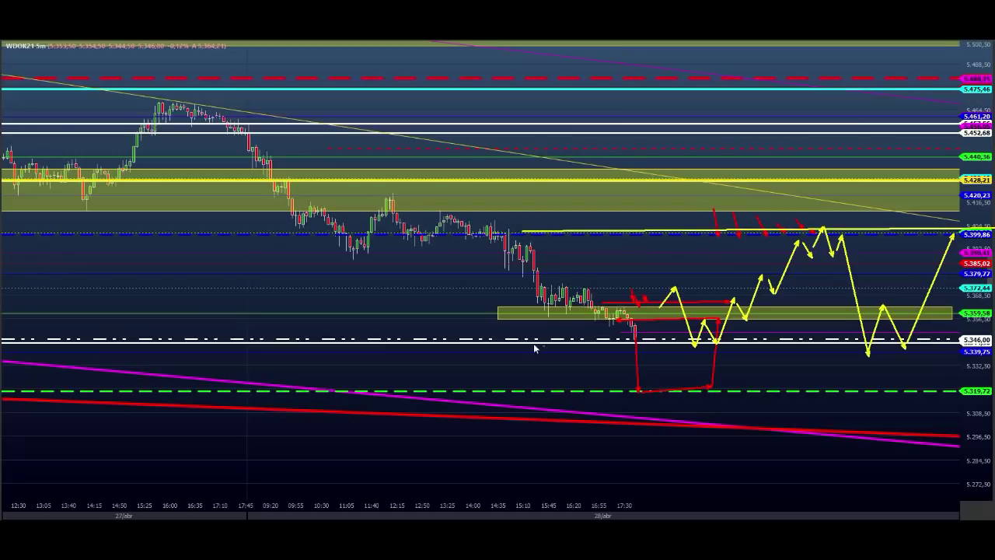
{"action": "left_click_drag", "start_coordinate": [535, 338], "coordinate": [981, 342]}
{"action": "left_click_drag", "start_coordinate": [832, 336], "coordinate": [942, 337]}
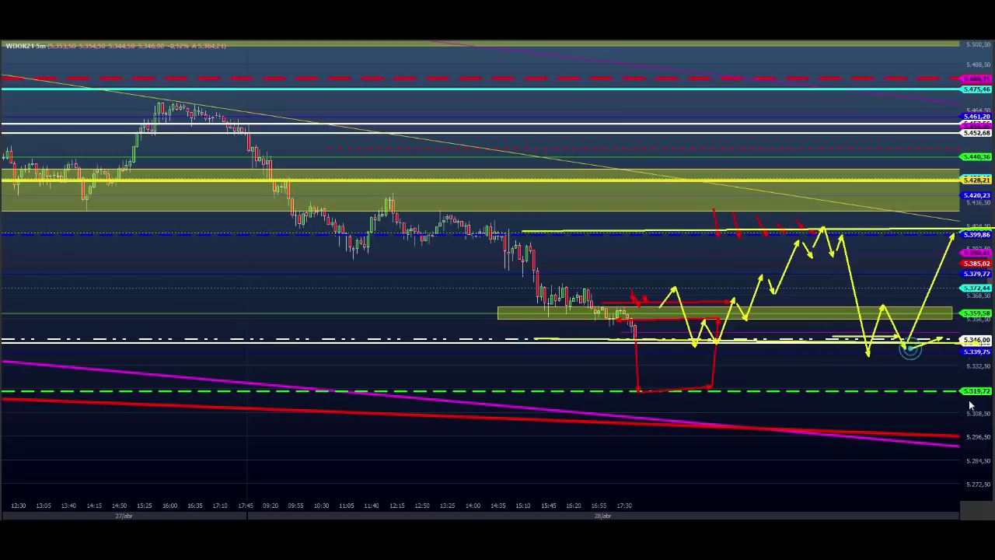
Step: Draw a yellow path breaking above 5.399,86 to the red dashed line, and mark and box the area under 5.319,72
{"action": "mouse_move", "coordinate": [840, 282]}
{"action": "left_mouse_down"}
{"action": "mouse_move", "coordinate": [876, 282]}
{"action": "mouse_move", "coordinate": [905, 215]}
{"action": "left_mouse_up"}
{"action": "mouse_move", "coordinate": [906, 214]}
{"action": "left_mouse_down"}
{"action": "mouse_move", "coordinate": [923, 237]}
{"action": "mouse_move", "coordinate": [964, 144]}
{"action": "mouse_move", "coordinate": [987, 148]}
{"action": "left_mouse_up"}
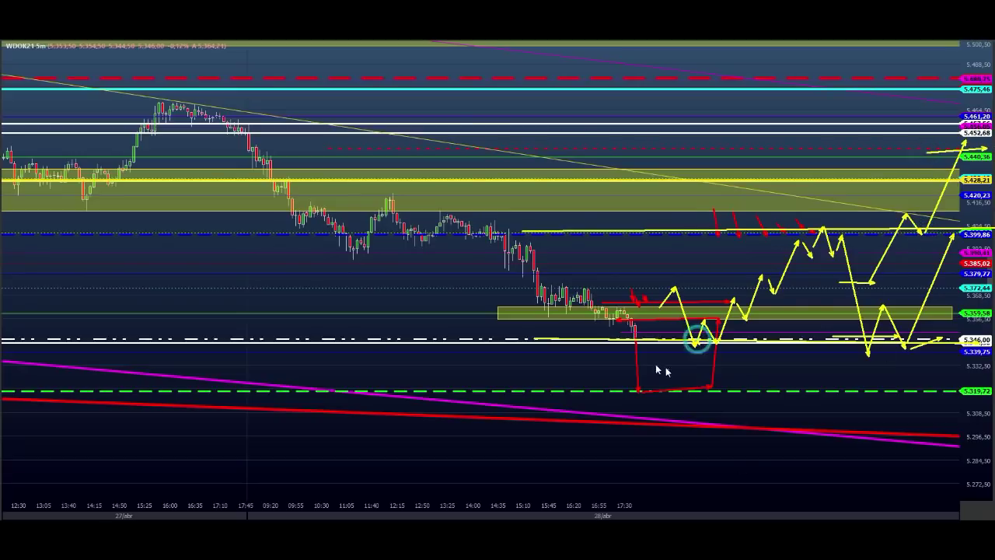
{"action": "left_click_drag", "start_coordinate": [633, 352], "coordinate": [662, 351]}
{"action": "mouse_move", "coordinate": [633, 387]}
{"action": "left_mouse_down"}
{"action": "mouse_move", "coordinate": [650, 404]}
{"action": "mouse_move", "coordinate": [719, 400]}
{"action": "mouse_move", "coordinate": [719, 383]}
{"action": "left_mouse_up"}
{"action": "mouse_move", "coordinate": [706, 383]}
{"action": "left_mouse_down"}
{"action": "mouse_move", "coordinate": [643, 385]}
{"action": "mouse_move", "coordinate": [604, 468]}
{"action": "mouse_move", "coordinate": [914, 471]}
{"action": "mouse_move", "coordinate": [911, 395]}
{"action": "mouse_move", "coordinate": [621, 400]}
{"action": "left_mouse_up"}
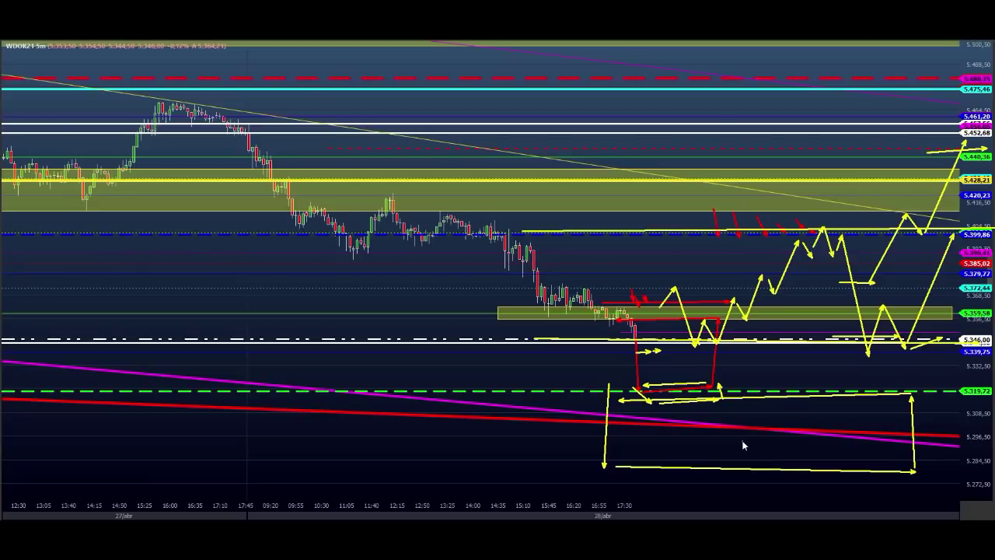
Step: Draw a long falling yellow arrow from above 5.399,86 to below 5.296,50, mark the 5.399,86 level, and clear all annotations
{"action": "mouse_move", "coordinate": [495, 215]}
{"action": "left_mouse_down"}
{"action": "mouse_move", "coordinate": [595, 273]}
{"action": "mouse_move", "coordinate": [818, 449]}
{"action": "left_mouse_up"}
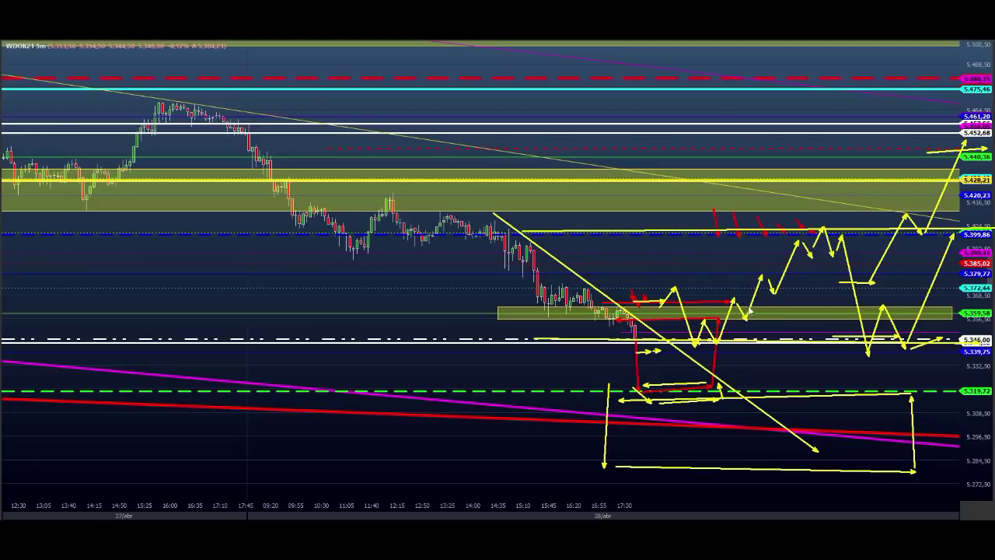
{"action": "left_click_drag", "start_coordinate": [791, 228], "coordinate": [851, 226]}
{"action": "key", "text": "e"}
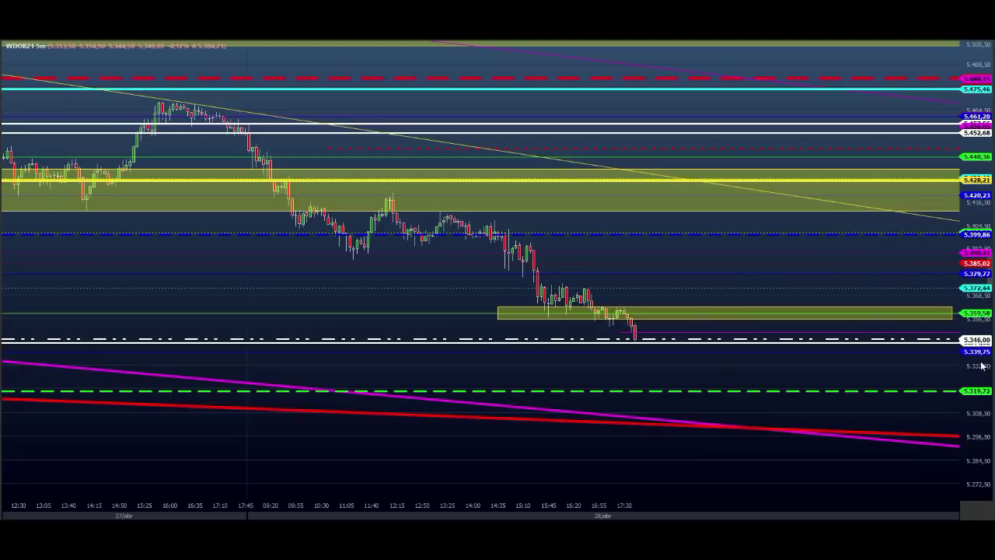
Step: Stretch the price scale and move the red dashed line up to just below the 5.475,46 level
{"action": "left_click_drag", "start_coordinate": [991, 363], "coordinate": [980, 344]}
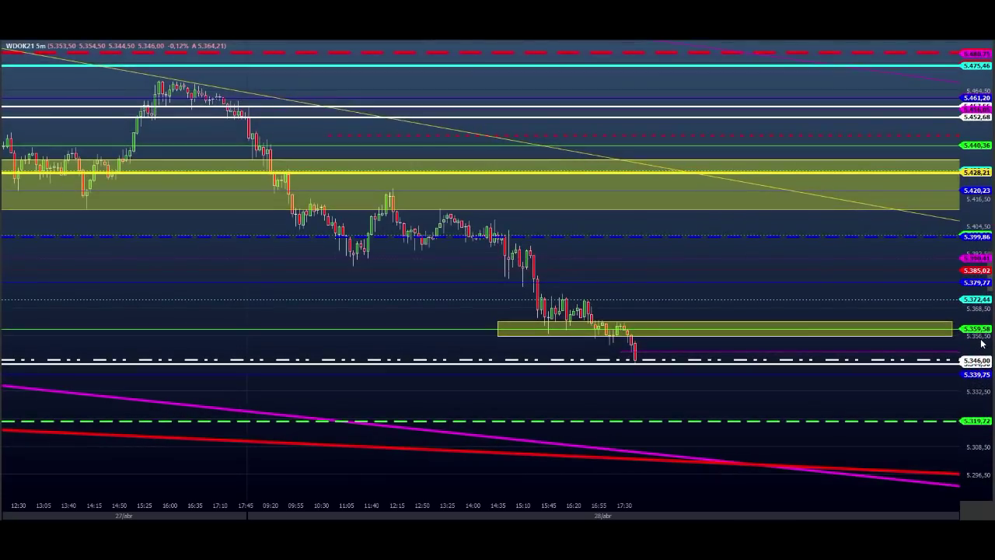
{"action": "mouse_move", "coordinate": [406, 138]}
{"action": "left_mouse_down"}
{"action": "mouse_move", "coordinate": [387, 144]}
{"action": "mouse_move", "coordinate": [351, 132]}
{"action": "mouse_move", "coordinate": [378, 133]}
{"action": "left_mouse_up"}
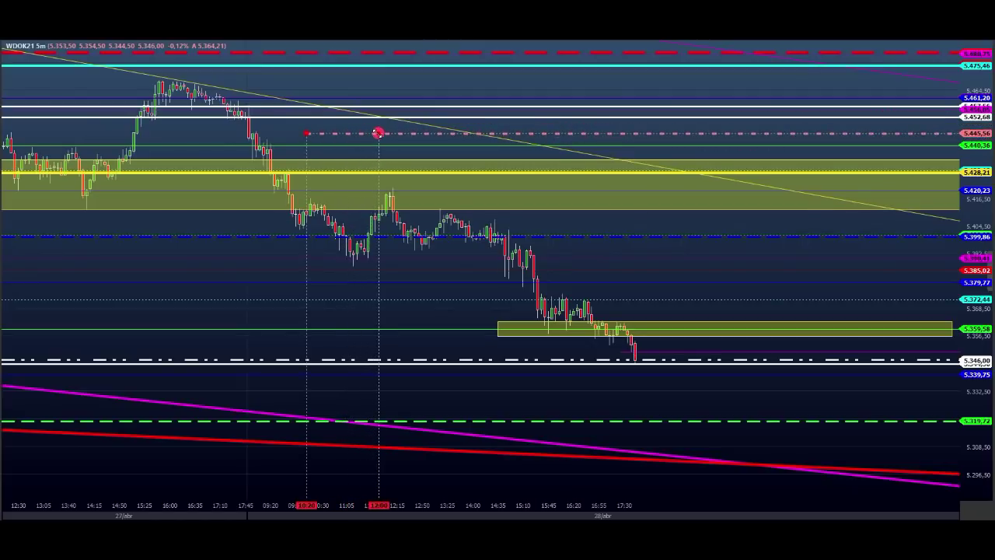
{"action": "left_click", "coordinate": [368, 139]}
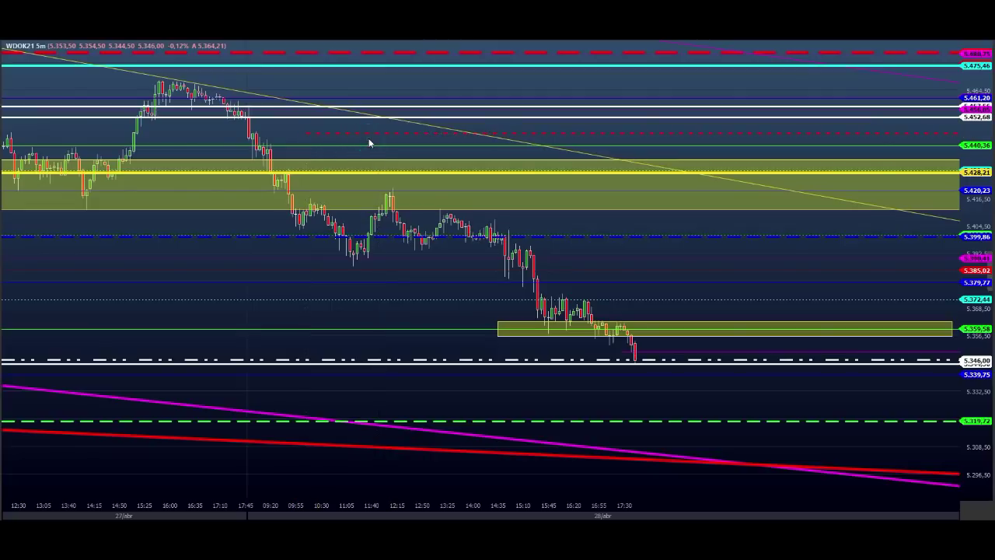
{"action": "left_click_drag", "start_coordinate": [360, 136], "coordinate": [385, 70]}
{"action": "left_click", "coordinate": [400, 82]}
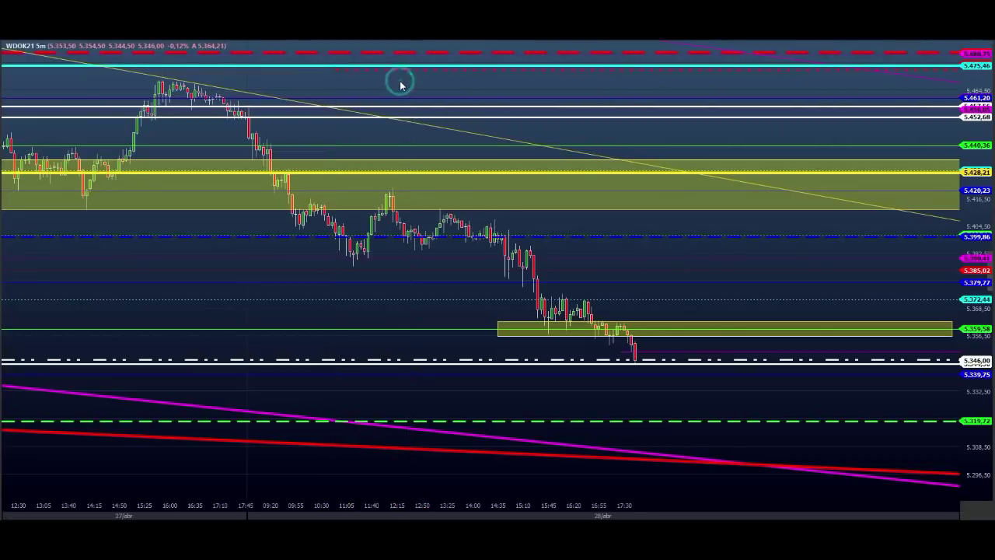